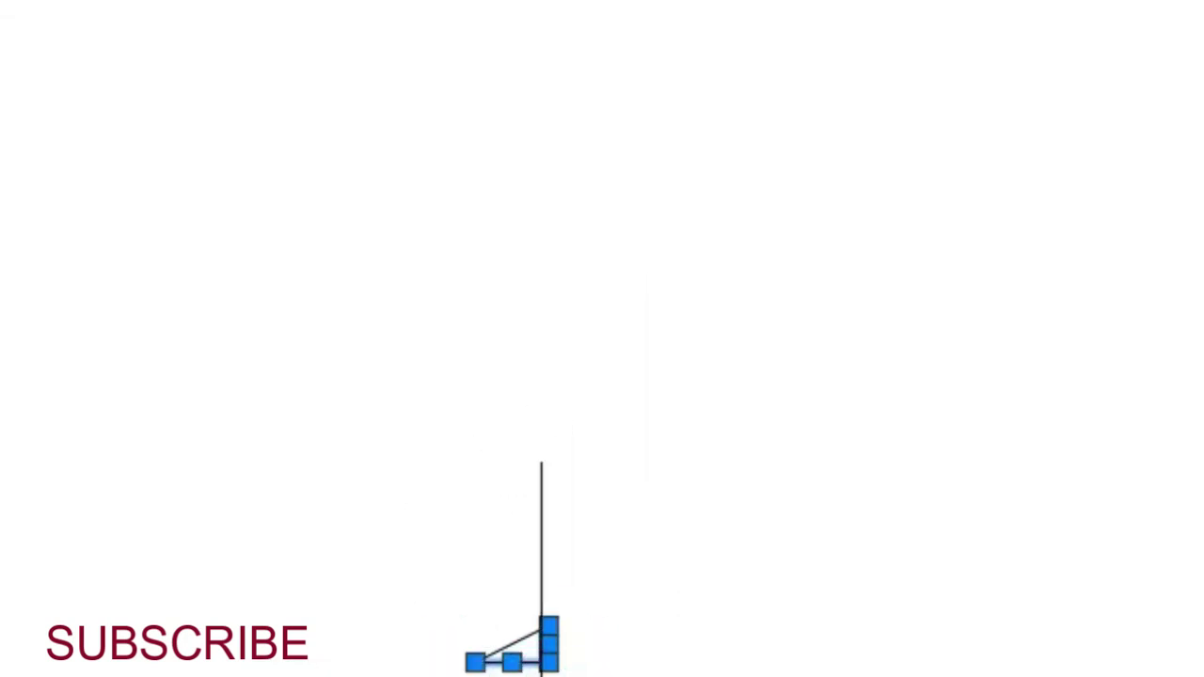
Step: Finish the isometric base V and draw three 6-unit vertical edges up from its corners
{"action": "left_click", "coordinate": [475, 663]}
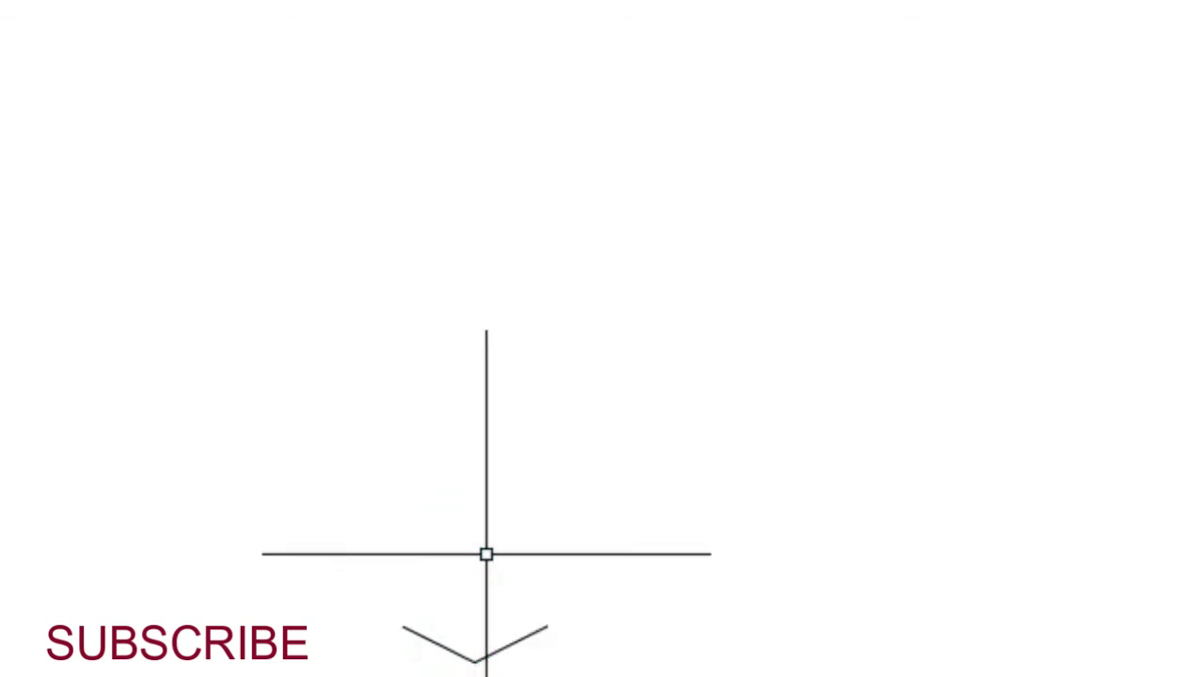
{"action": "key", "text": "Return"}
{"action": "left_click", "coordinate": [402, 537]}
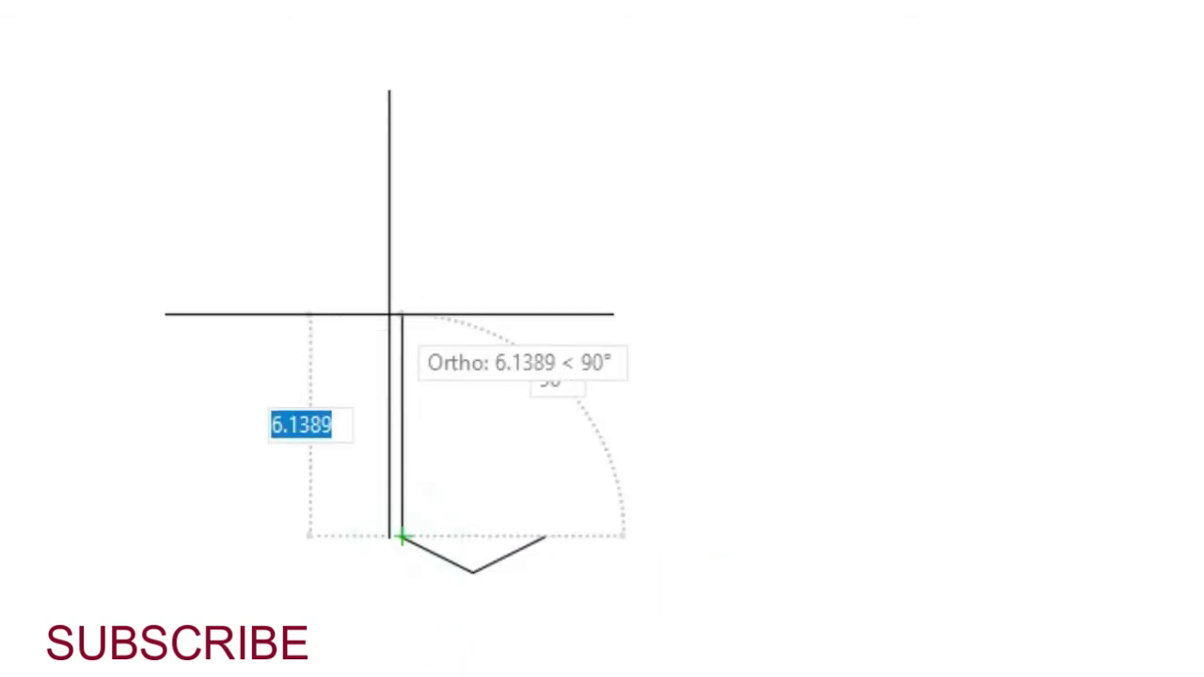
{"action": "left_click", "coordinate": [390, 315]}
{"action": "key", "text": "Return"}
{"action": "key", "text": "Return"}
{"action": "left_click", "coordinate": [473, 570]}
{"action": "type", "text": "6"}
{"action": "key", "text": "Return"}
{"action": "key", "text": "Return"}
{"action": "key", "text": "Return"}
{"action": "left_click", "coordinate": [546, 537]}
{"action": "left_click", "coordinate": [545, 321]}
Step: Copy the base V up to the tops of the vertical edges
{"action": "key", "text": "Return"}
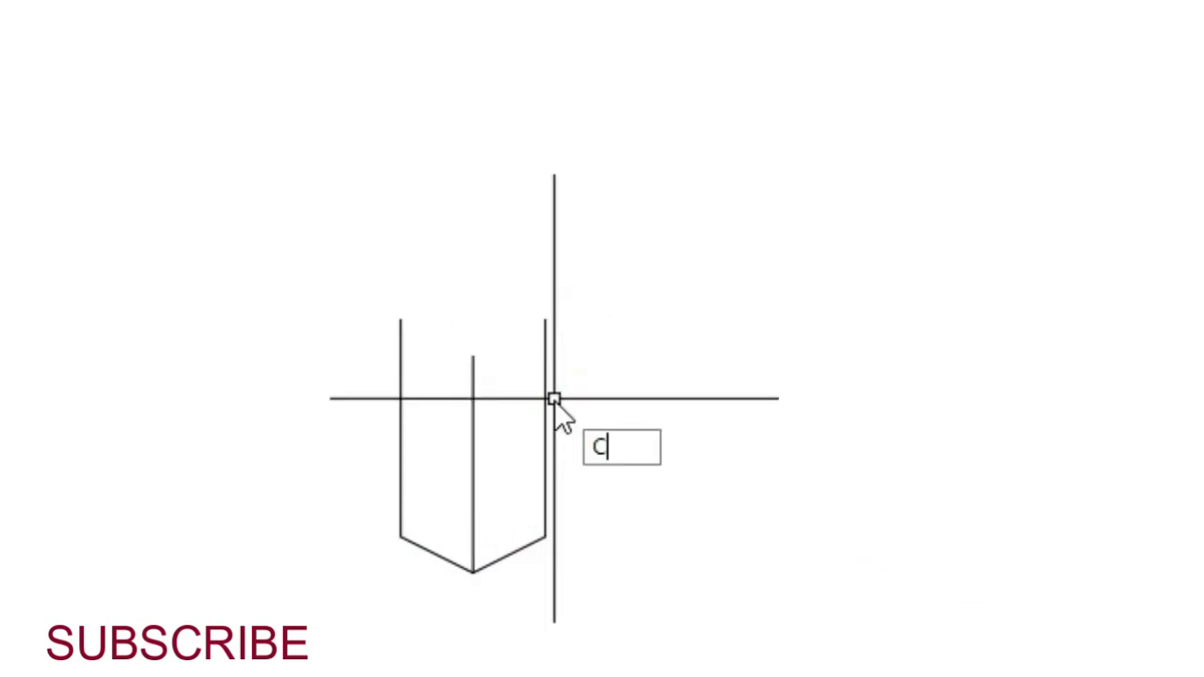
{"action": "left_click", "coordinate": [500, 554]}
{"action": "left_click", "coordinate": [437, 555]}
{"action": "key", "text": "Return"}
{"action": "left_click", "coordinate": [474, 570]}
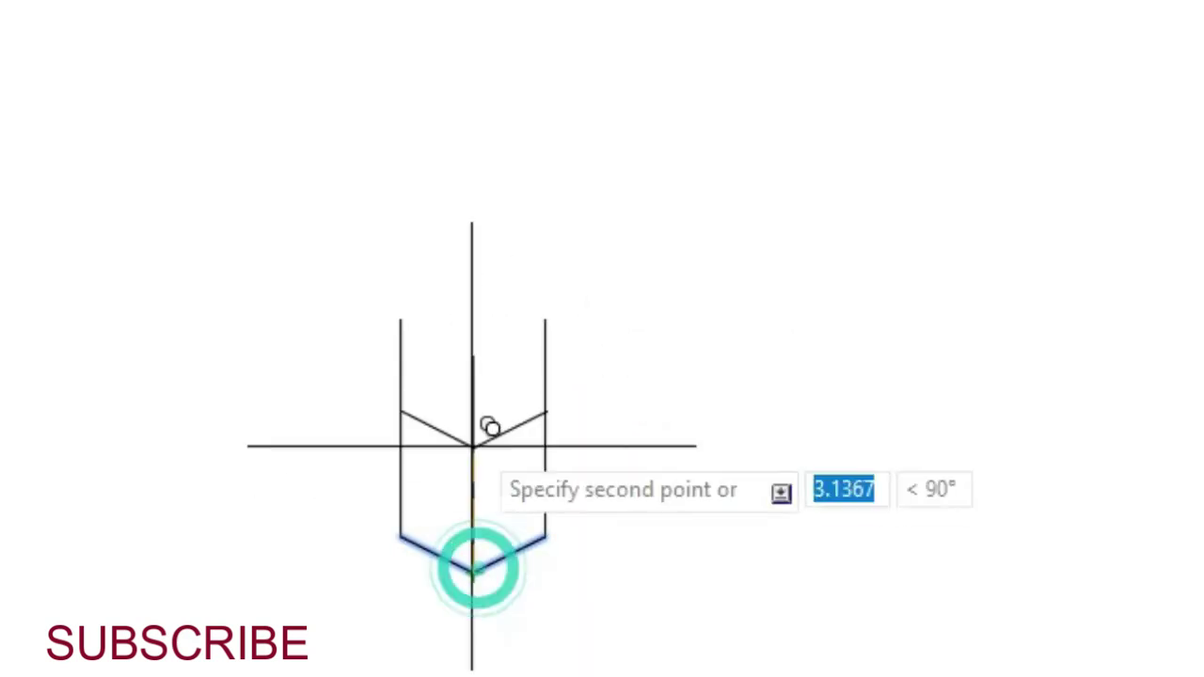
{"action": "left_click", "coordinate": [474, 355]}
{"action": "key", "text": "Return"}
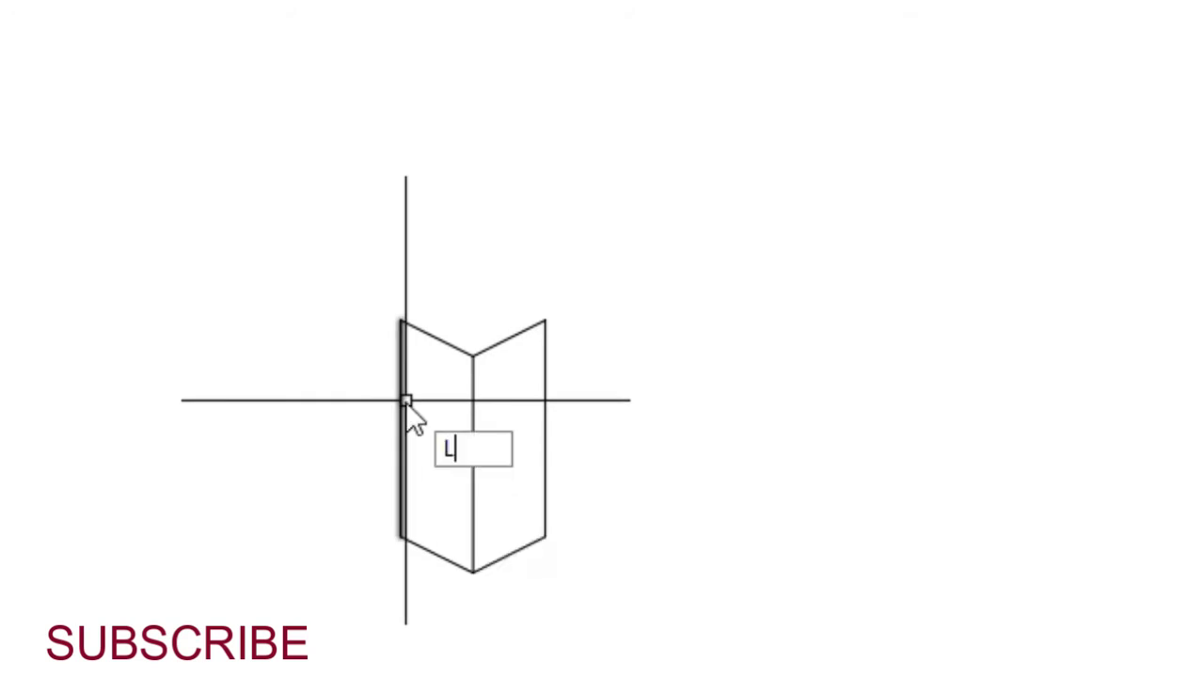
Step: Draw a line along the right edge and copy the top V edges higher
{"action": "key", "text": "Return"}
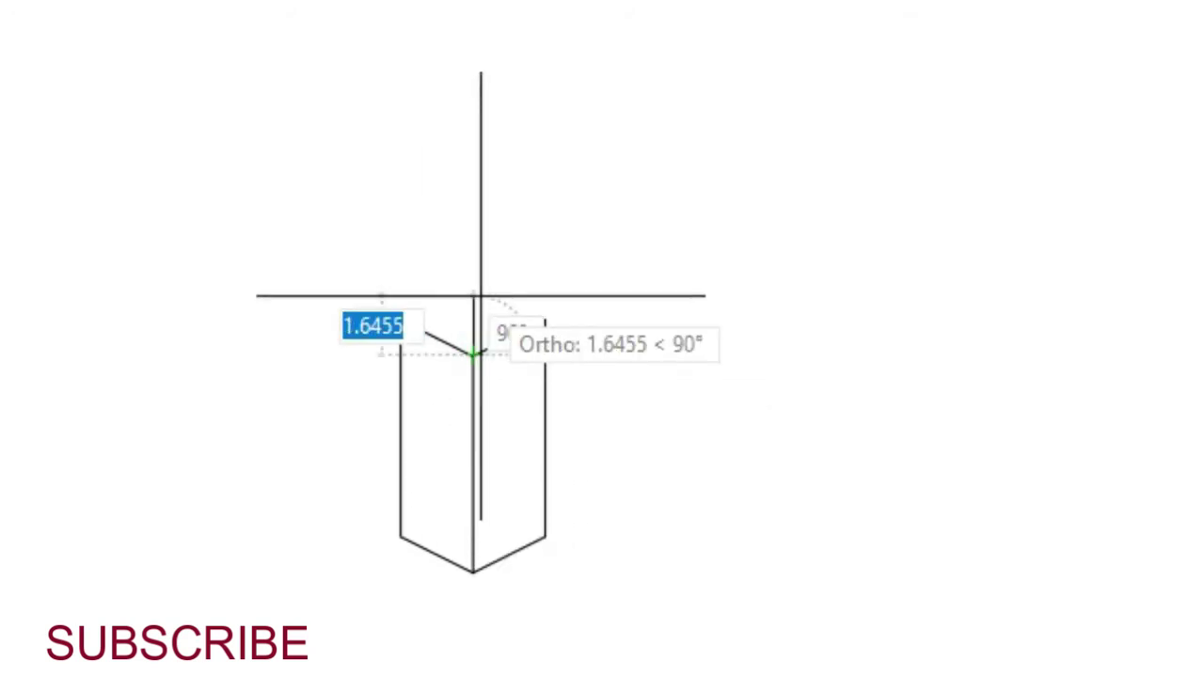
{"action": "left_click", "coordinate": [541, 323]}
{"action": "key", "text": "Return"}
{"action": "left_click", "coordinate": [473, 344]}
{"action": "key", "text": "Return"}
{"action": "left_click", "coordinate": [473, 355]}
{"action": "left_click", "coordinate": [474, 321]}
{"action": "key", "text": "Return"}
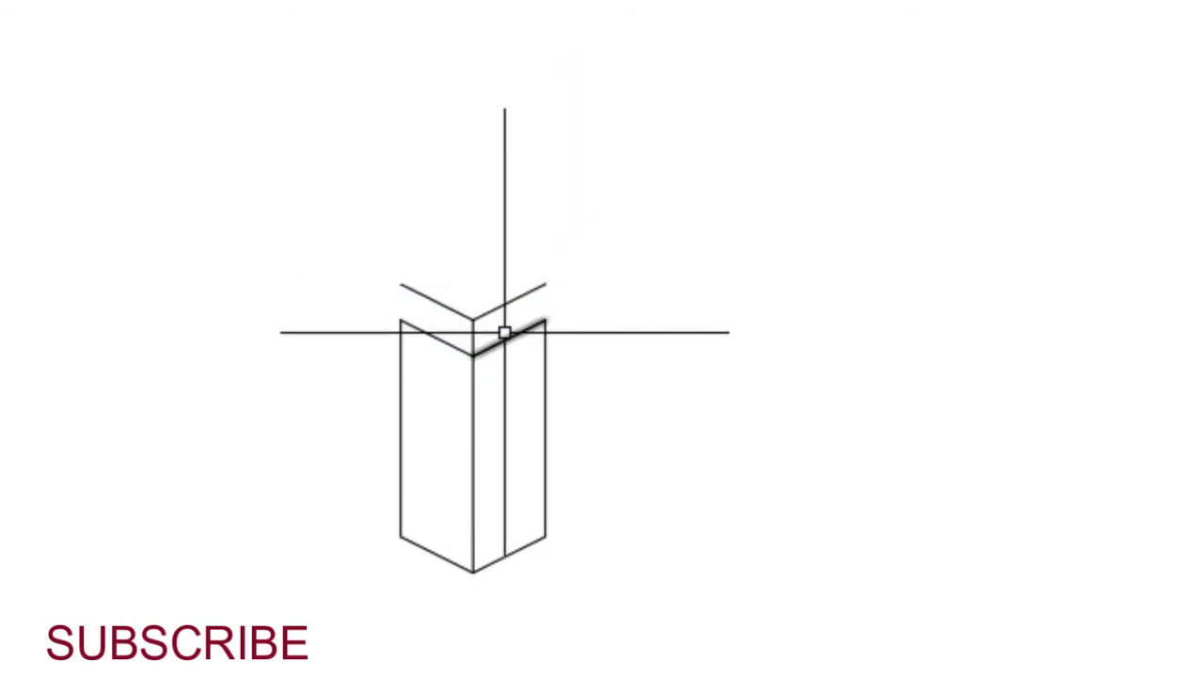
Step: Copy the right top edge over to the left corner
{"action": "type", "text": "C"}
{"action": "left_click", "coordinate": [485, 348]}
{"action": "key", "text": "Return"}
{"action": "left_click", "coordinate": [473, 356]}
{"action": "left_click", "coordinate": [400, 321]}
Step: Copy the left top edge to the back-right corner, closing the top face
{"action": "left_click", "coordinate": [437, 337]}
{"action": "left_click", "coordinate": [473, 353]}
{"action": "key", "text": "Escape"}
{"action": "key", "text": "Return"}
{"action": "left_click", "coordinate": [462, 350]}
{"action": "key", "text": "Return"}
{"action": "left_click", "coordinate": [474, 356]}
{"action": "left_click", "coordinate": [546, 321]}
{"action": "key", "text": "Return"}
Step: Trim the crossing lines on the top face and begin a line at the left top corner
{"action": "type", "text": "tr"}
{"action": "key", "text": "Return"}
{"action": "left_click", "coordinate": [465, 286]}
{"action": "left_click", "coordinate": [592, 424]}
{"action": "key", "text": "Escape"}
{"action": "type", "text": "4"}
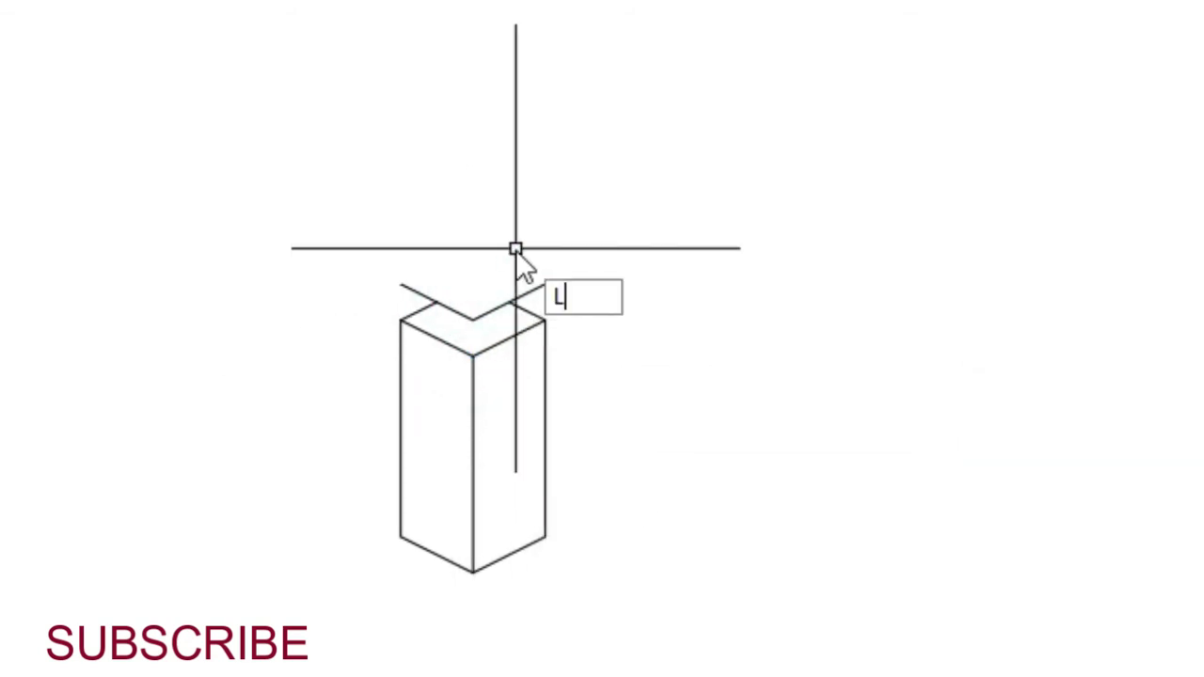
{"action": "key", "text": "Return"}
{"action": "left_click", "coordinate": [402, 284]}
Step: Draw three 4-unit vertical edges up from the column's top corners
{"action": "type", "text": "4"}
{"action": "key", "text": "Return"}
{"action": "type", "text": "3"}
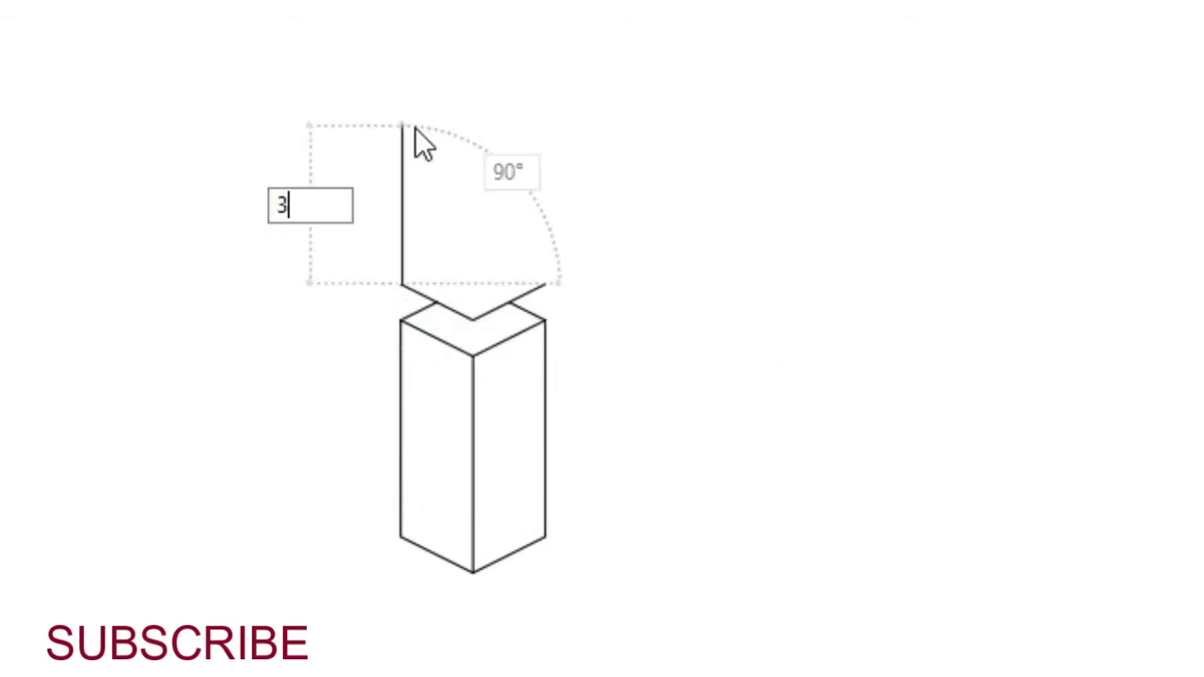
{"action": "left_click", "coordinate": [474, 320]}
{"action": "type", "text": "4"}
{"action": "key", "text": "Return"}
{"action": "left_click", "coordinate": [546, 283]}
{"action": "type", "text": "4"}
{"action": "key", "text": "Return"}
{"action": "key", "text": "Return"}
Step: Copy the top edges up to the new cube top
{"action": "type", "text": "o"}
{"action": "key", "text": "Return"}
{"action": "left_click", "coordinate": [458, 312]}
{"action": "key", "text": "Return"}
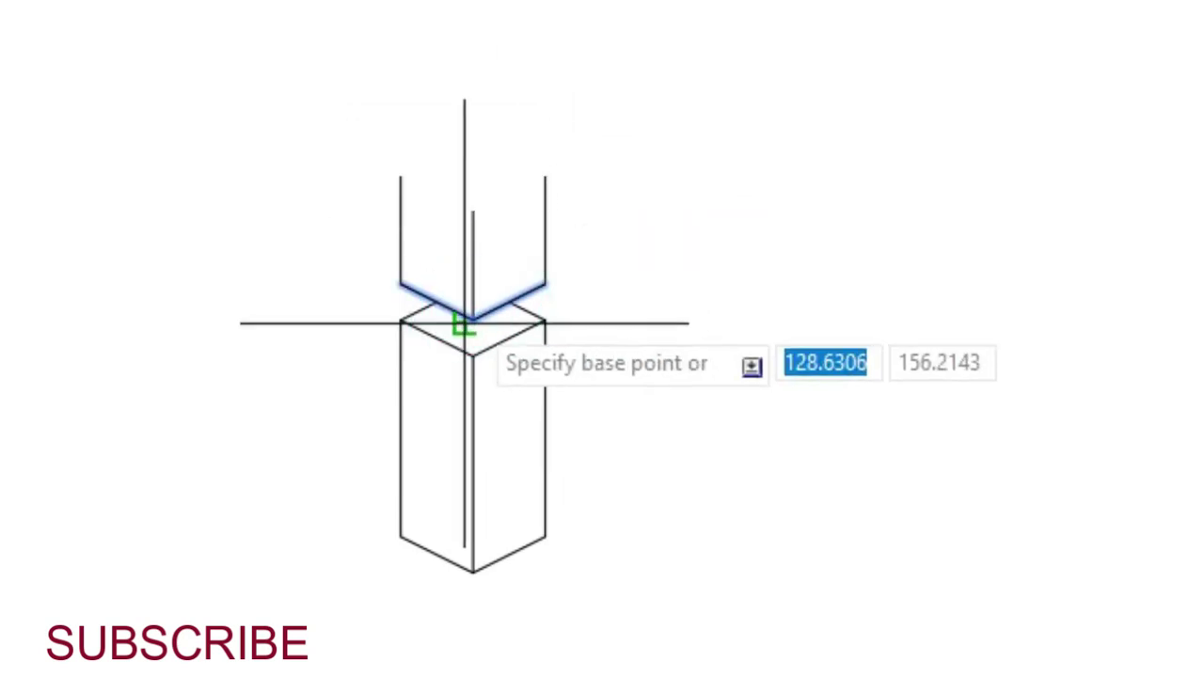
{"action": "left_click", "coordinate": [473, 320]}
{"action": "left_click", "coordinate": [473, 214]}
Step: Mirror the copied edges, keeping the originals, to complete the cube's top face
{"action": "type", "text": "m"}
{"action": "key", "text": "Return"}
{"action": "left_click", "coordinate": [401, 177]}
{"action": "left_click", "coordinate": [268, 178]}
{"action": "key", "text": "Return"}
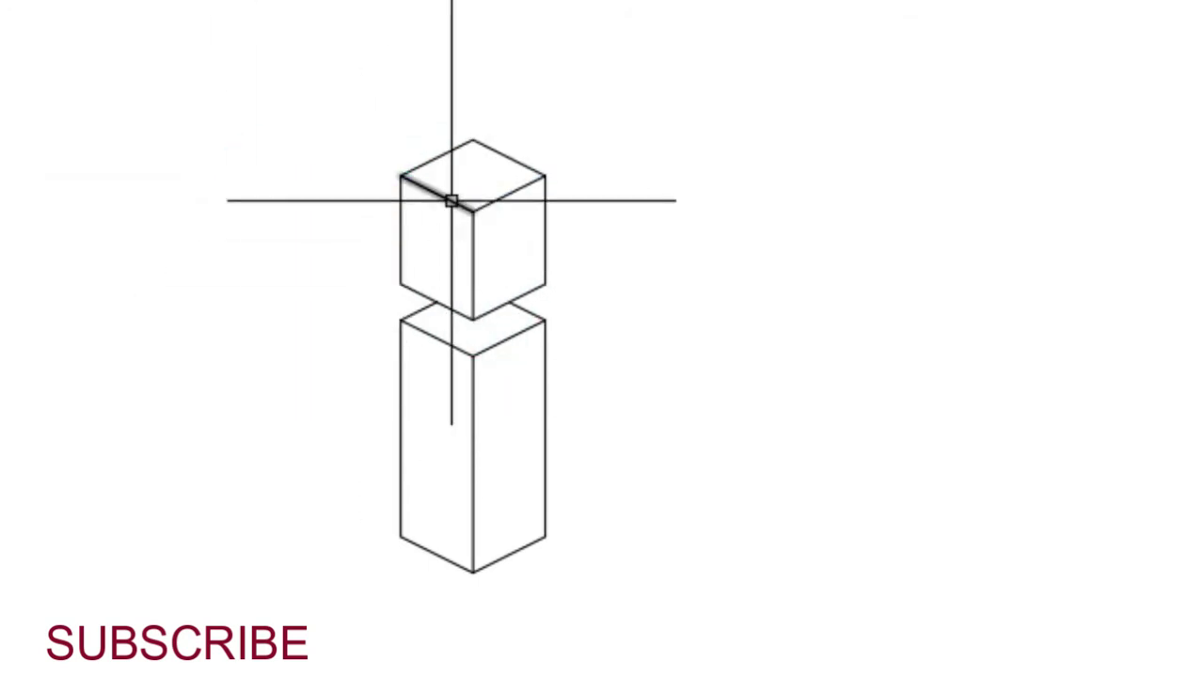
Step: Draw a vertical guide line up from the cube's top-right edge midpoint
{"action": "type", "text": "l"}
{"action": "key", "text": "Return"}
{"action": "left_click", "coordinate": [509, 158]}
{"action": "left_click", "coordinate": [510, 120]}
{"action": "key", "text": "Return"}
Step: Select the cube's top rhombus for copying
{"action": "type", "text": "co"}
{"action": "key", "text": "Return"}
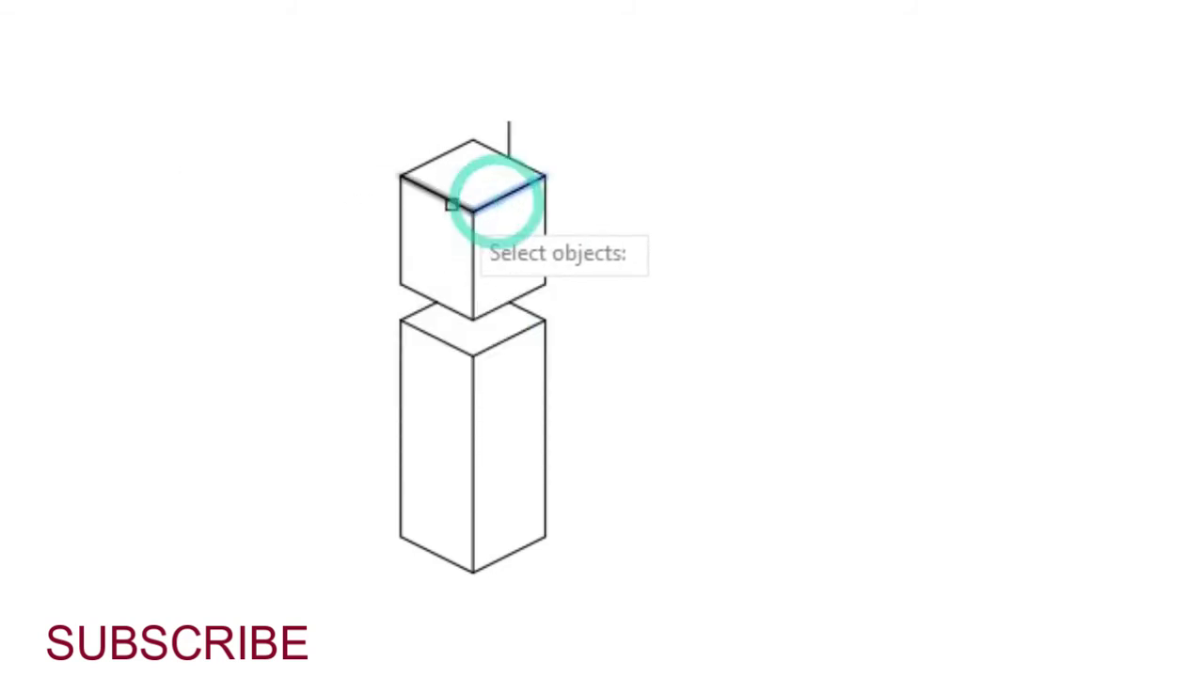
{"action": "left_click", "coordinate": [455, 145]}
{"action": "key", "text": "Return"}
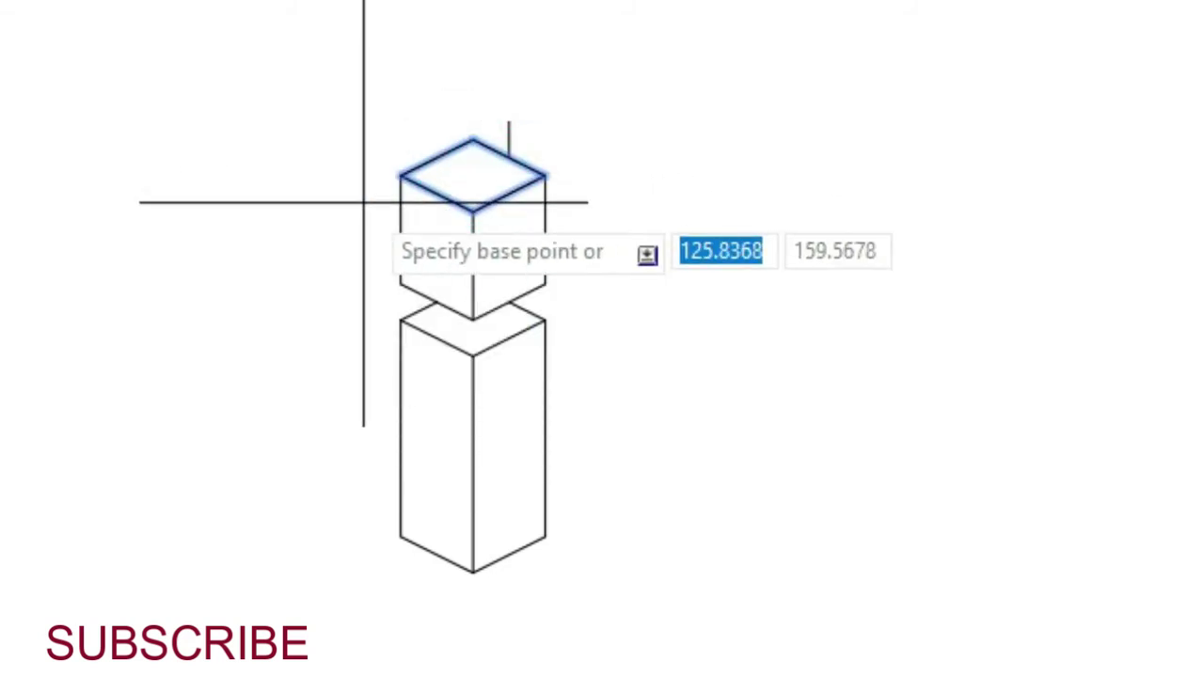
Step: Copy the rhombus to the guide line's top and drop 4-unit verticals from its corners
{"action": "left_click", "coordinate": [401, 177]}
{"action": "left_click", "coordinate": [509, 121]}
{"action": "key", "text": "Return"}
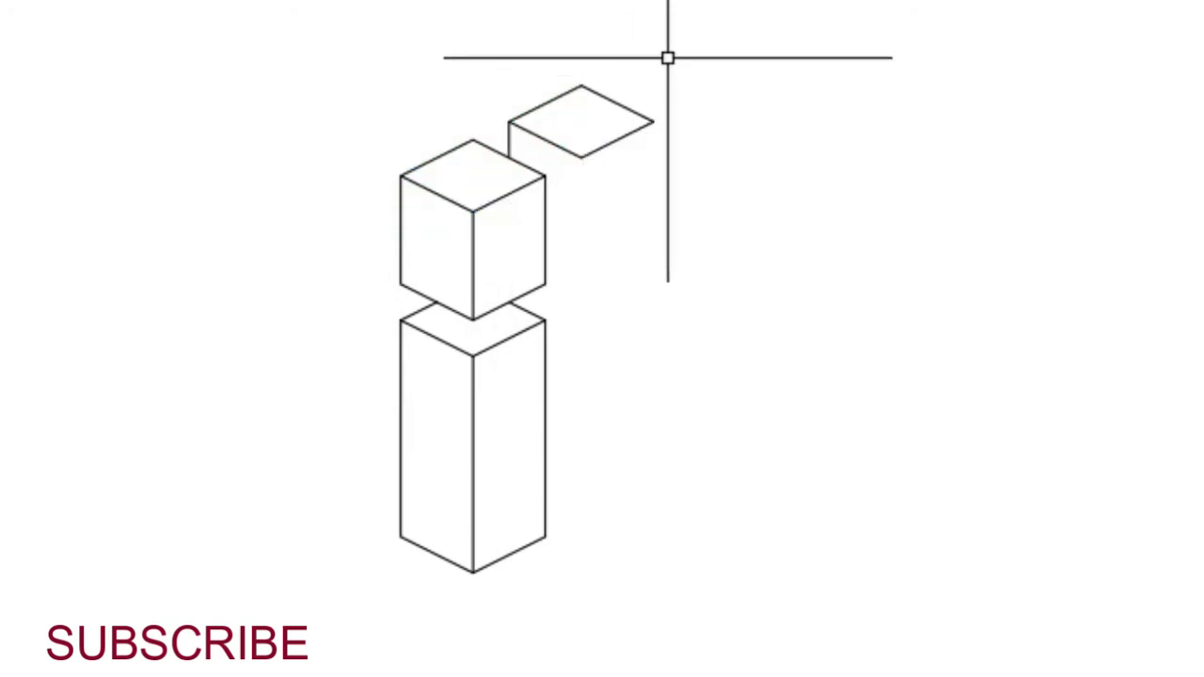
{"action": "left_click", "coordinate": [580, 156]}
{"action": "type", "text": "4"}
{"action": "key", "text": "Return"}
{"action": "key", "text": "Return"}
{"action": "key", "text": "Return"}
{"action": "left_click", "coordinate": [653, 120]}
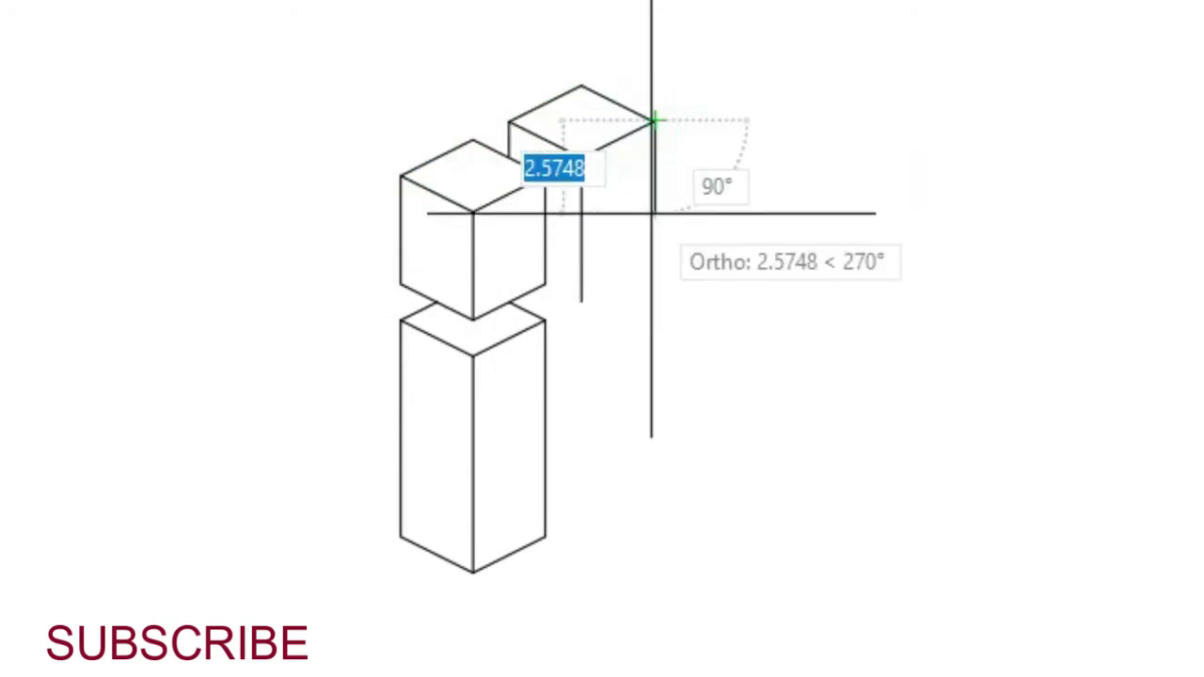
{"action": "left_click", "coordinate": [653, 215]}
Step: Move the selected box edges to the back position and trim hidden lines
{"action": "key", "text": "Return"}
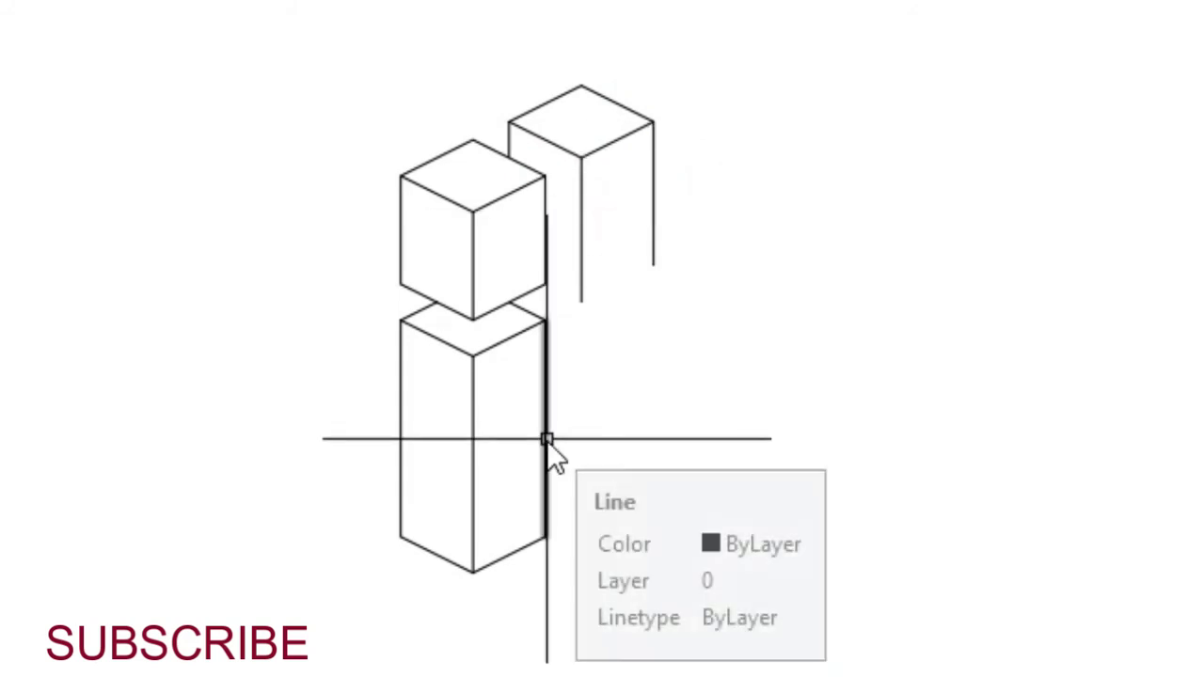
{"action": "left_click", "coordinate": [508, 296]}
{"action": "left_click", "coordinate": [452, 314]}
{"action": "key", "text": "Return"}
{"action": "left_click", "coordinate": [474, 320]}
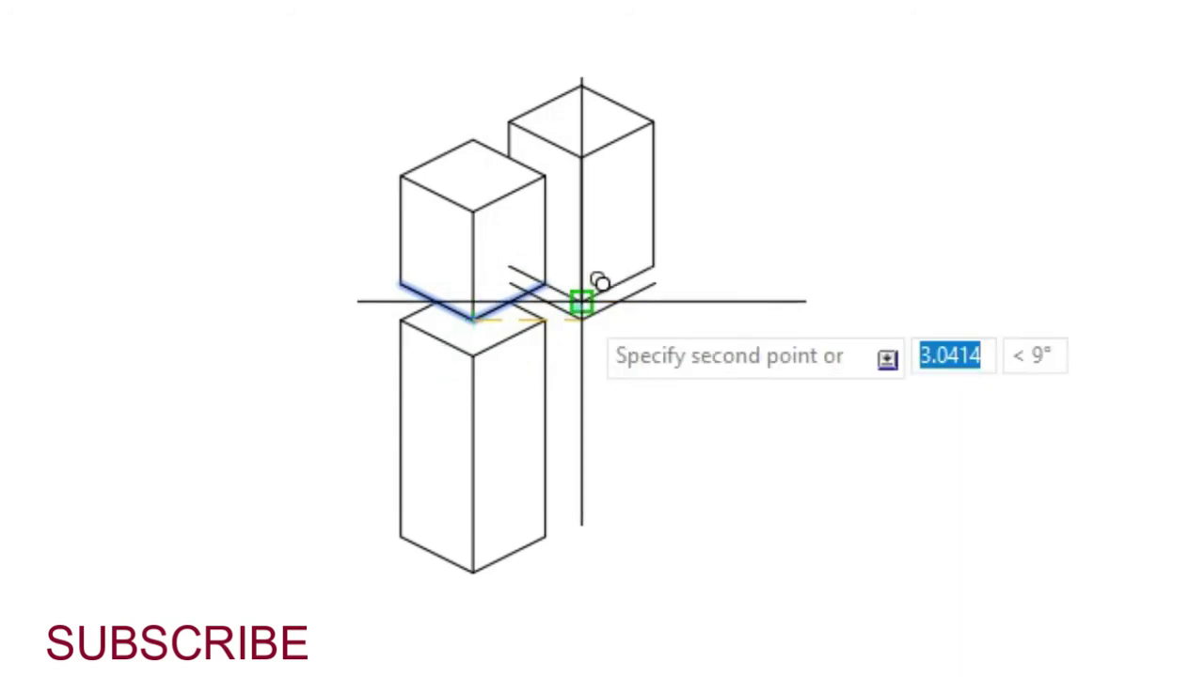
{"action": "left_click", "coordinate": [582, 302]}
{"action": "type", "text": "tr"}
{"action": "key", "text": "Return"}
{"action": "key", "text": "Return"}
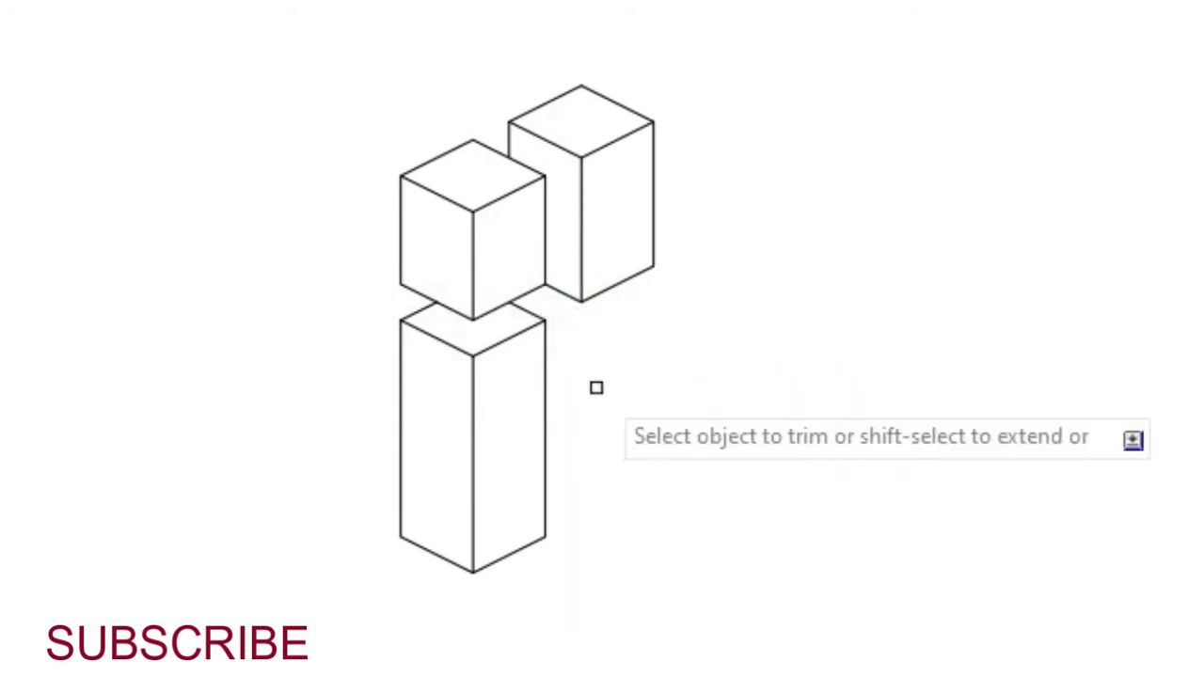
{"action": "key", "text": "Escape"}
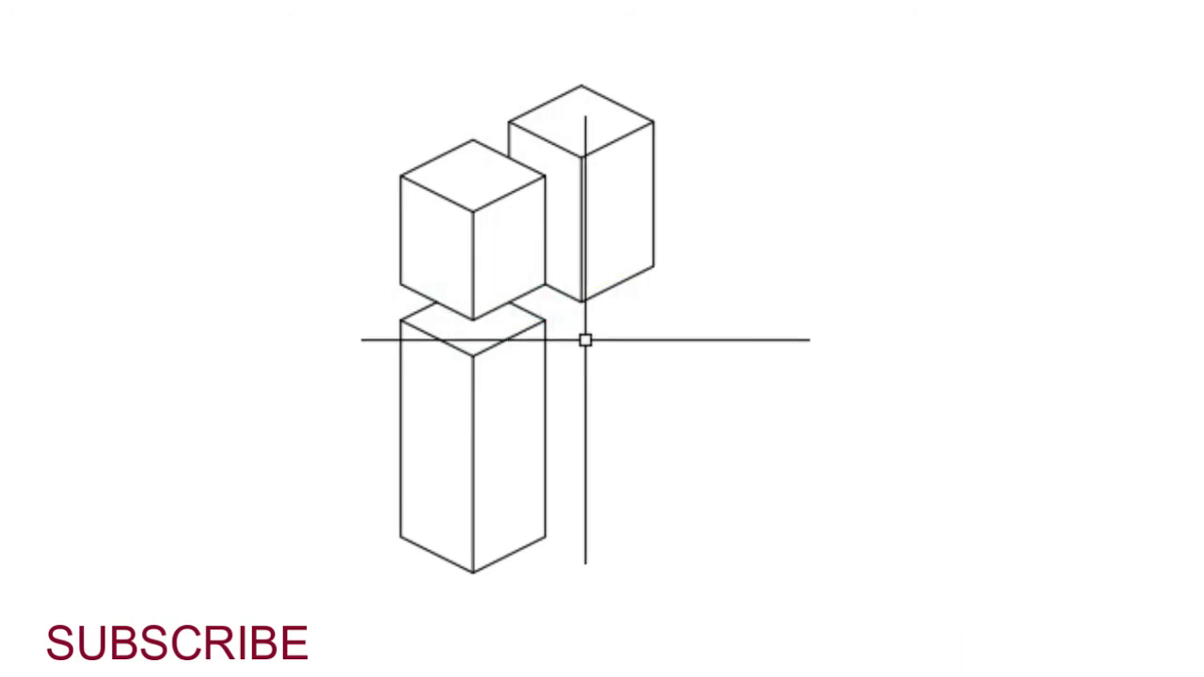
Step: Lengthen the back box's middle vertical edge downward with grips
{"action": "left_click", "coordinate": [582, 282]}
{"action": "left_click", "coordinate": [581, 302]}
{"action": "type", "text": "5"}
{"action": "key", "text": "Return"}
{"action": "key", "text": "ctrl+z"}
{"action": "left_click", "coordinate": [580, 274]}
{"action": "left_click", "coordinate": [582, 302]}
{"action": "type", "text": "1"}
{"action": "key", "text": "Return"}
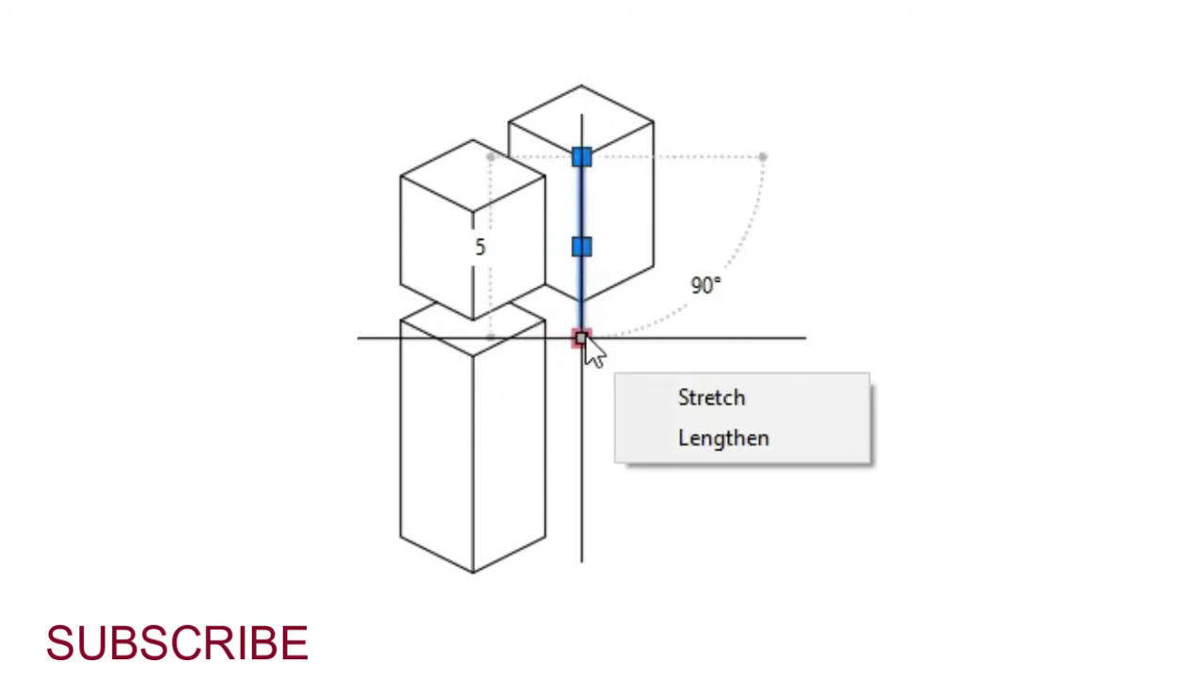
{"action": "left_click", "coordinate": [585, 336]}
{"action": "left_click", "coordinate": [583, 381]}
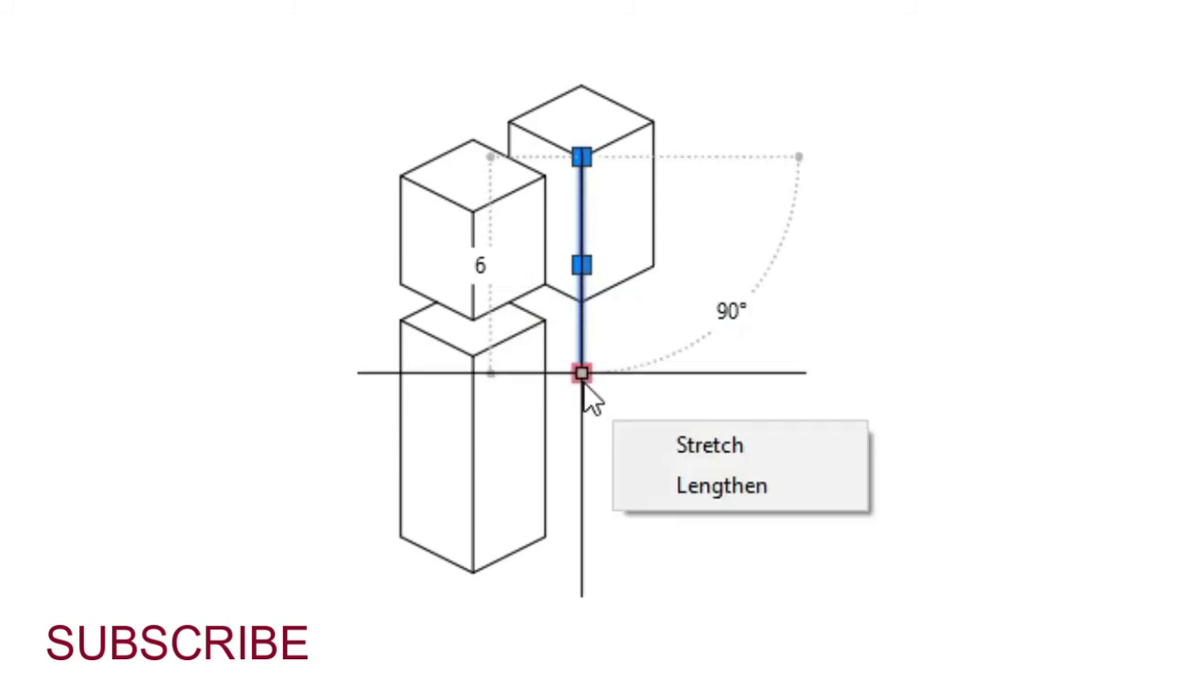
{"action": "key", "text": "Escape"}
Step: Extend the back box's right vertical edge down by 4 units, then select an edge to move
{"action": "left_click", "coordinate": [653, 250]}
{"action": "left_click", "coordinate": [655, 266]}
{"action": "left_click", "coordinate": [656, 344]}
{"action": "key", "text": "ctrl+z"}
{"action": "left_click", "coordinate": [659, 252]}
{"action": "left_click", "coordinate": [646, 246]}
{"action": "left_click", "coordinate": [653, 264]}
{"action": "type", "text": "4"}
{"action": "key", "text": "Return"}
{"action": "key", "text": "Escape"}
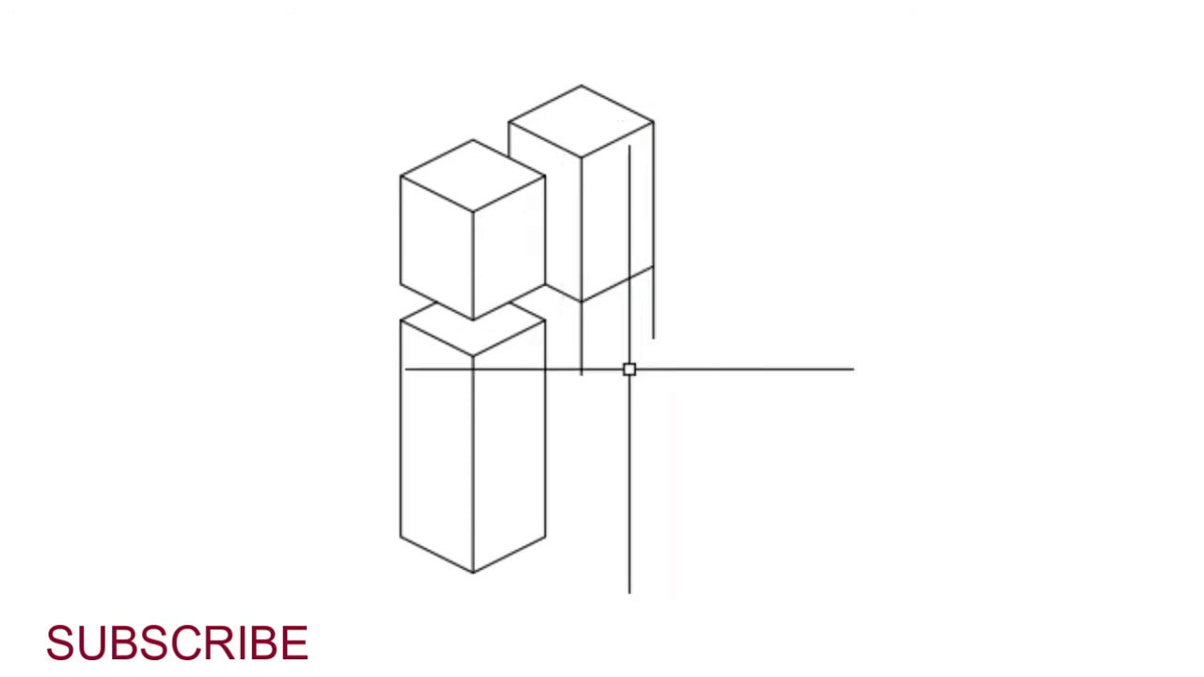
{"action": "left_click", "coordinate": [565, 297]}
{"action": "key", "text": "Return"}
Step: Move the edge and copy the rhombus down to the back box's bottom, trimming the hidden edge
{"action": "left_click", "coordinate": [580, 299]}
{"action": "left_click", "coordinate": [581, 374]}
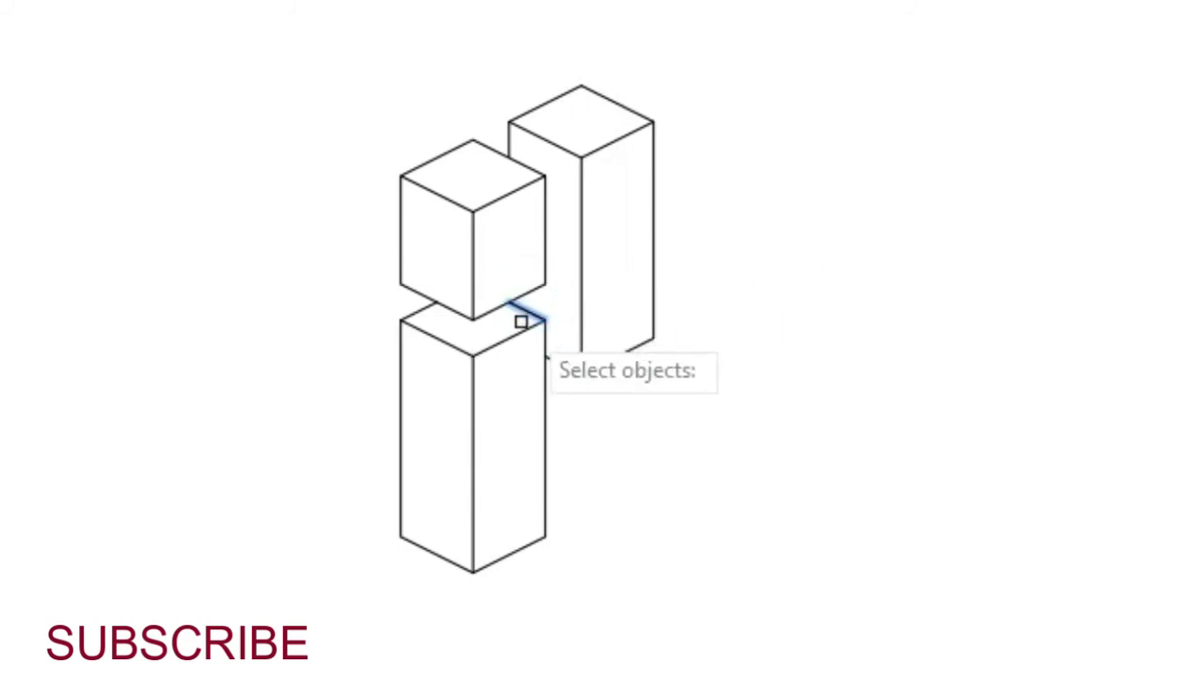
{"action": "key", "text": "Return"}
{"action": "left_click", "coordinate": [473, 320]}
{"action": "left_click", "coordinate": [580, 374]}
{"action": "key", "text": "Return"}
{"action": "type", "text": "tr"}
{"action": "key", "text": "Return"}
{"action": "left_click", "coordinate": [532, 385]}
Step: Draw vertical edges down from the lower face's corners, the first 3 units long
{"action": "type", "text": "l"}
{"action": "key", "text": "Return"}
{"action": "left_click", "coordinate": [581, 408]}
{"action": "type", "text": "3.5"}
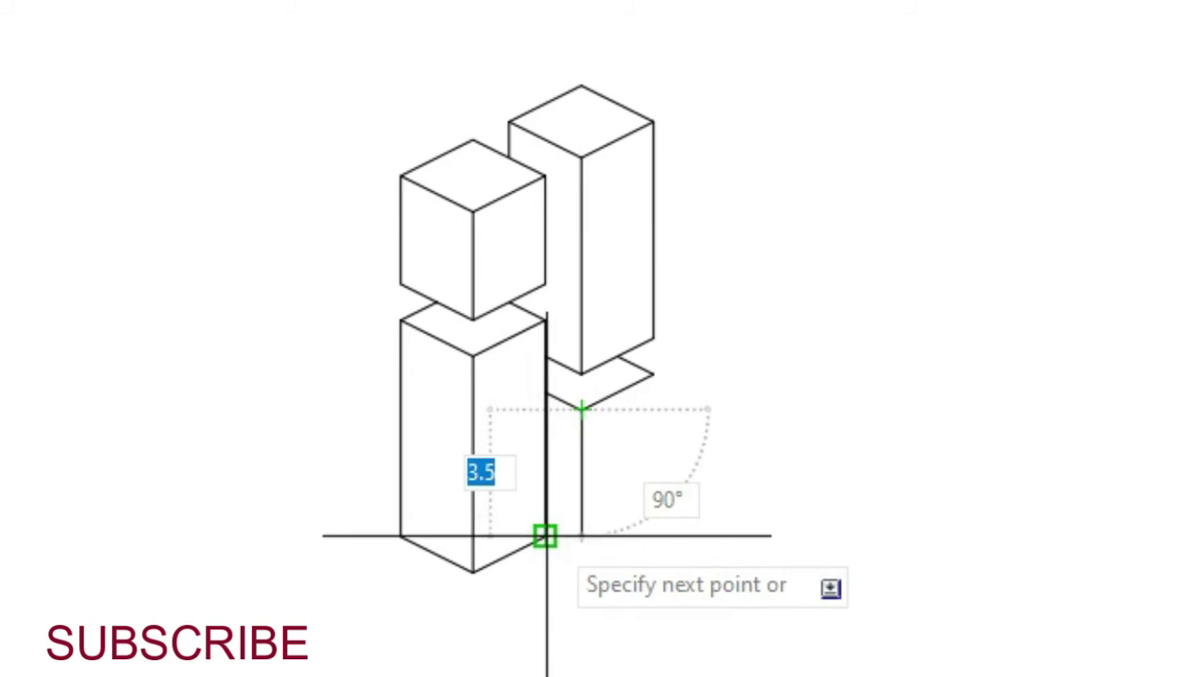
{"action": "type", "text": "3"}
{"action": "key", "text": "Return"}
{"action": "key", "text": "Return"}
{"action": "key", "text": "Return"}
{"action": "left_click", "coordinate": [656, 375]}
{"action": "type", "text": "3"}
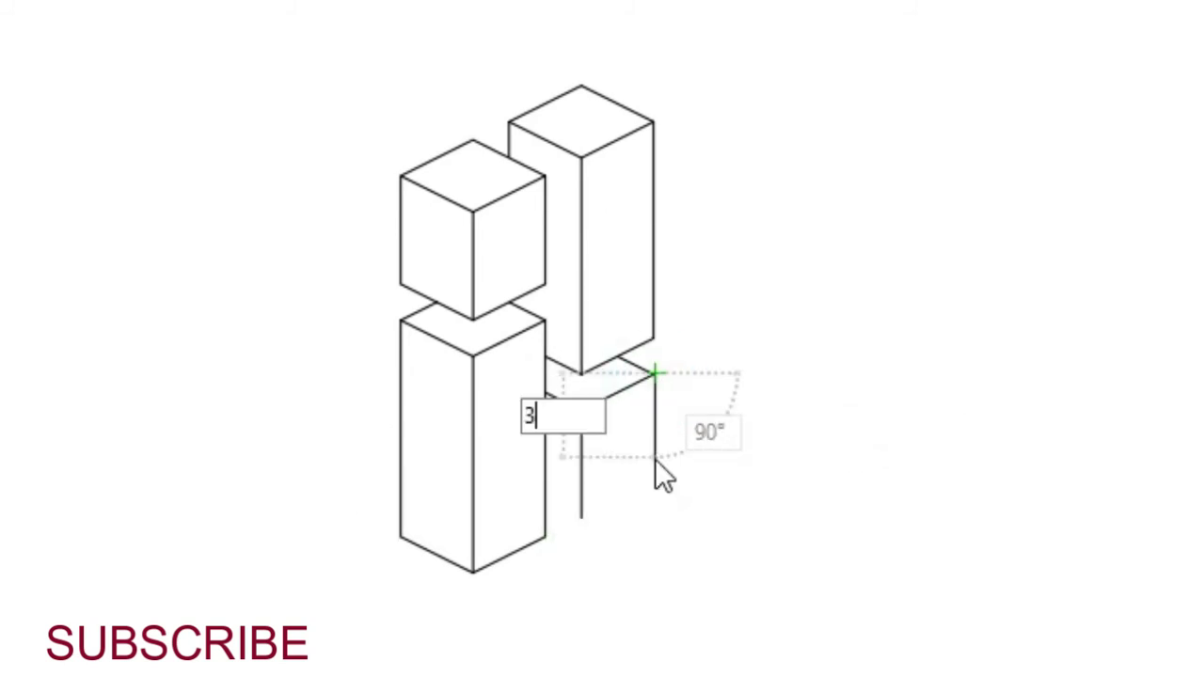
{"action": "key", "text": "Return"}
{"action": "key", "text": "Return"}
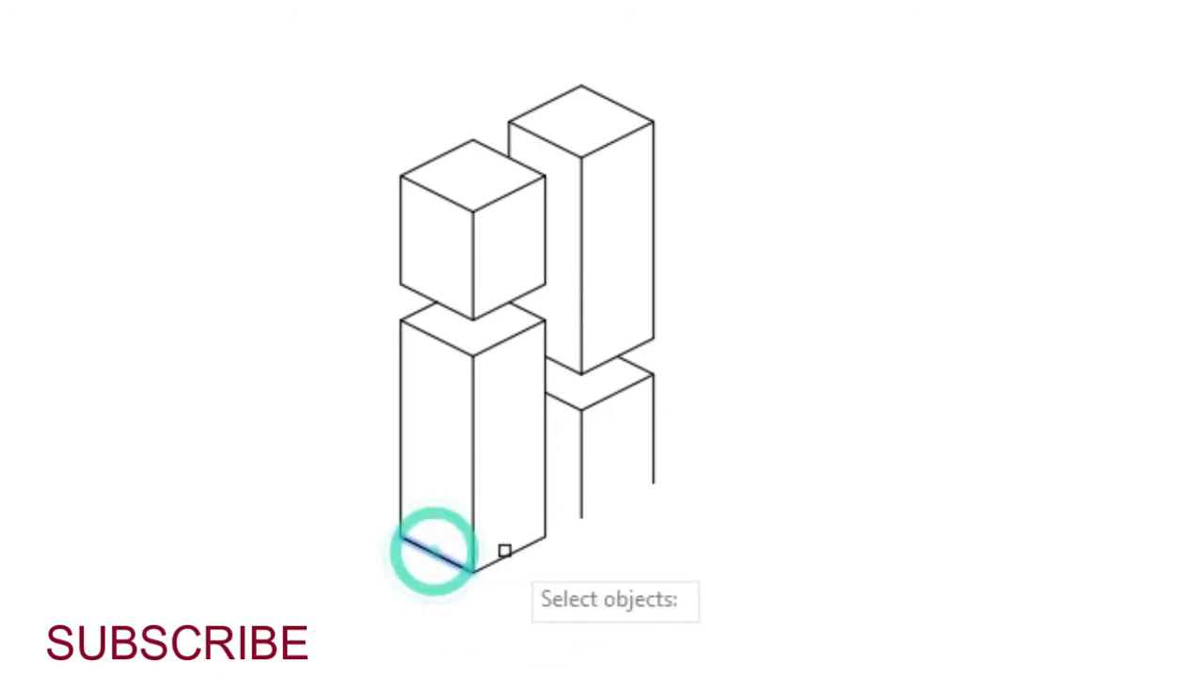
Step: Stretch the left column's front, left and right vertical edges further down
{"action": "left_click", "coordinate": [473, 532]}
{"action": "left_click", "coordinate": [472, 572]}
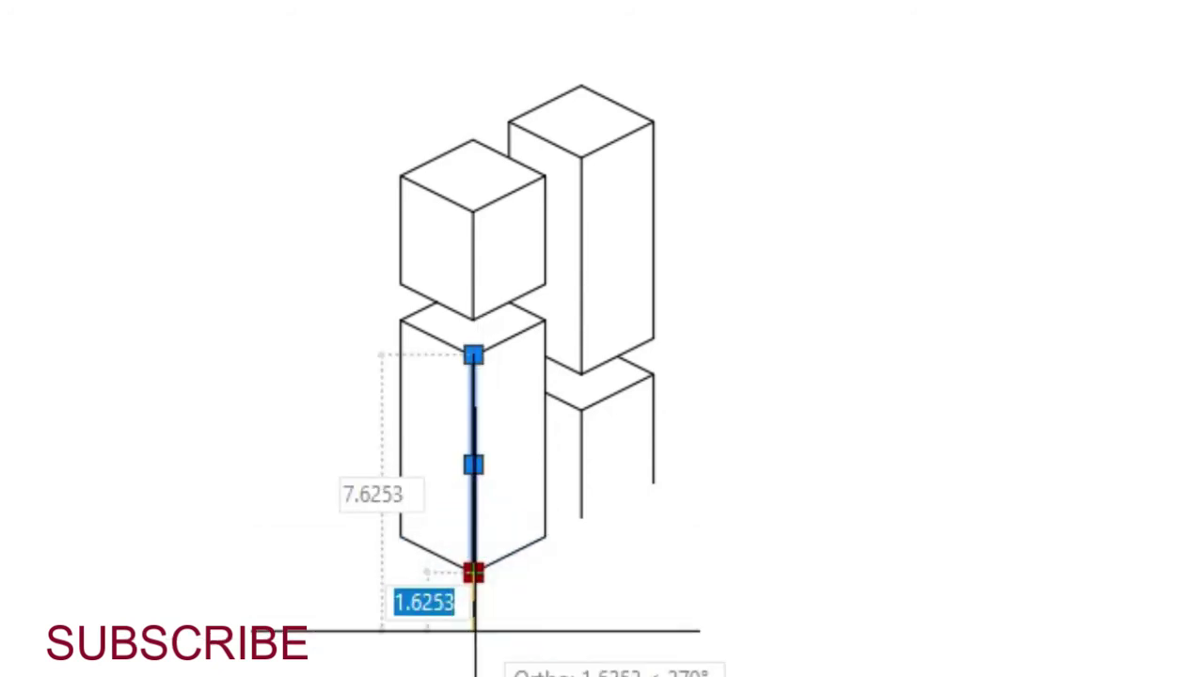
{"action": "left_click", "coordinate": [402, 516]}
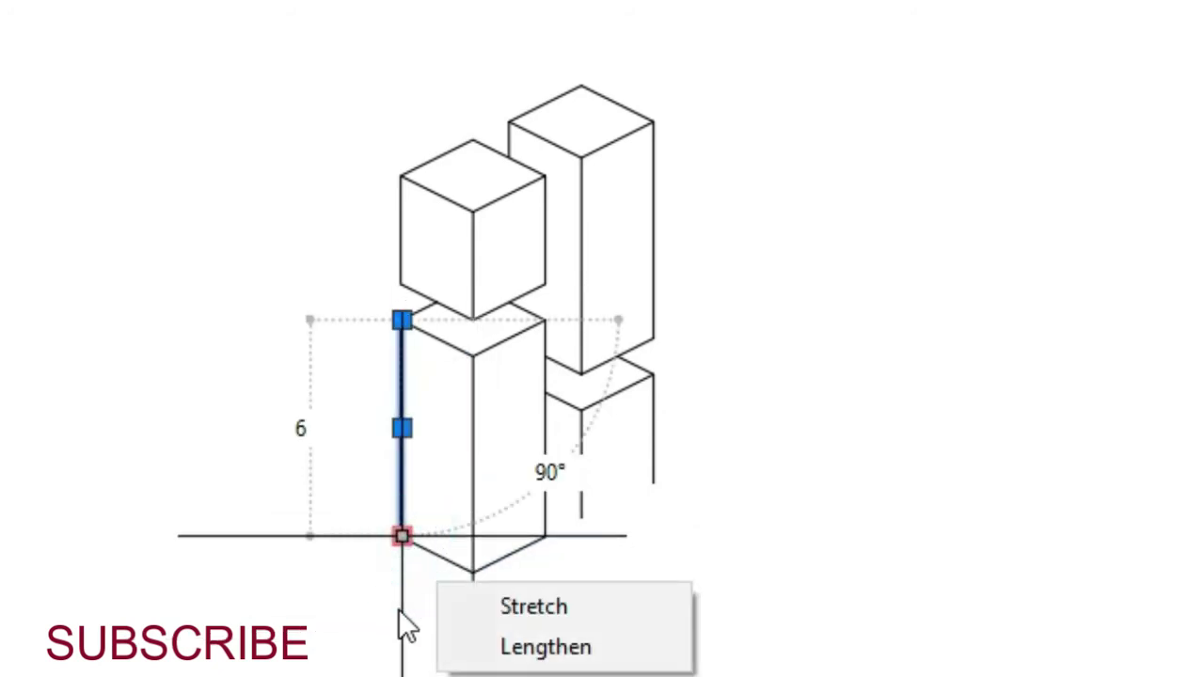
{"action": "left_click", "coordinate": [401, 535]}
{"action": "key", "text": "Escape"}
{"action": "left_click", "coordinate": [545, 442]}
{"action": "left_click", "coordinate": [546, 535]}
{"action": "left_click", "coordinate": [546, 608]}
{"action": "key", "text": "Escape"}
Step: Move the left column's bottom edges down to the lengthened edge ends
{"action": "key", "text": "Return"}
{"action": "left_click", "coordinate": [400, 538]}
{"action": "left_click", "coordinate": [401, 610]}
Step: Stretch the short box's front and right vertical edges downward
{"action": "left_click", "coordinate": [582, 470]}
{"action": "left_click", "coordinate": [581, 517]}
{"action": "left_click", "coordinate": [581, 591]}
{"action": "key", "text": "Escape"}
{"action": "left_click", "coordinate": [649, 474]}
{"action": "left_click", "coordinate": [656, 479]}
{"action": "left_click", "coordinate": [656, 553]}
{"action": "key", "text": "Escape"}
Step: Draw the short box's bottom right edge between its two vertical edges
{"action": "key", "text": "l"}
{"action": "key", "text": "Return"}
{"action": "left_click", "coordinate": [580, 591]}
{"action": "left_click", "coordinate": [656, 556]}
{"action": "key", "text": "Return"}
Step: Copy the short box's upper left edge down to form its bottom left edge
{"action": "left_click", "coordinate": [569, 412]}
{"action": "key", "text": "Return"}
{"action": "left_click", "coordinate": [580, 411]}
{"action": "left_click", "coordinate": [581, 591]}
{"action": "key", "text": "Return"}
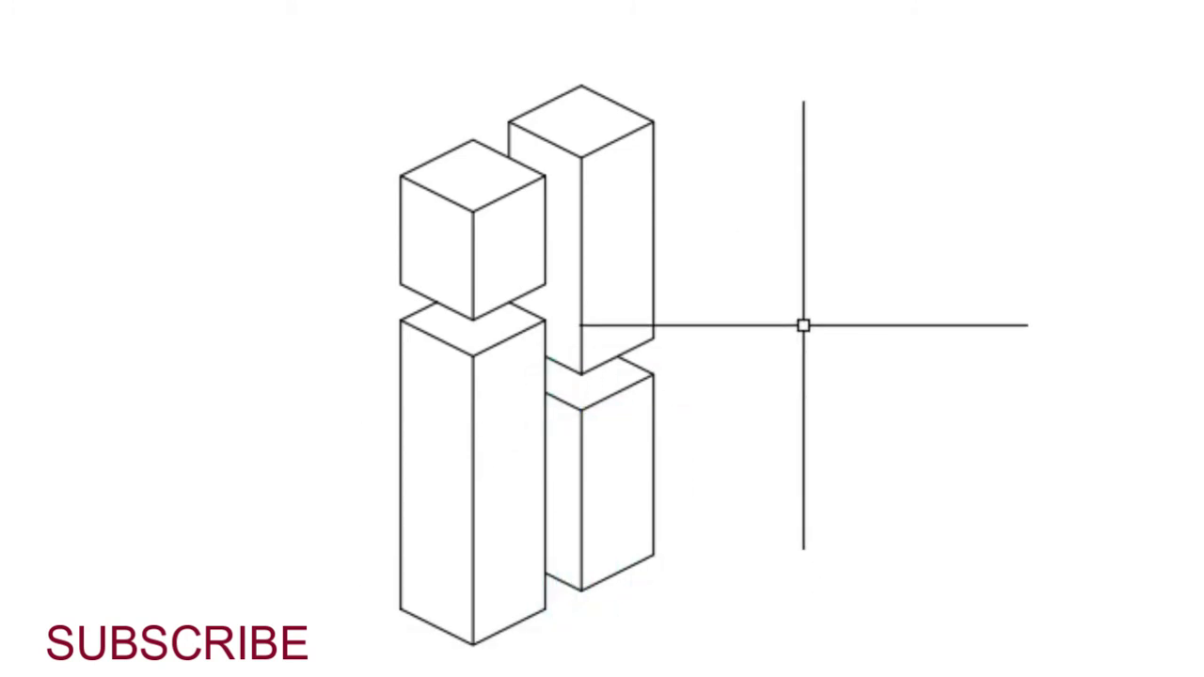
Step: Copy the tall column's top face up and to the right
{"action": "left_click", "coordinate": [631, 53]}
{"action": "left_click", "coordinate": [524, 140]}
{"action": "key", "text": "Return"}
{"action": "left_click", "coordinate": [508, 156]}
{"action": "left_click", "coordinate": [618, 102]}
{"action": "key", "text": "Return"}
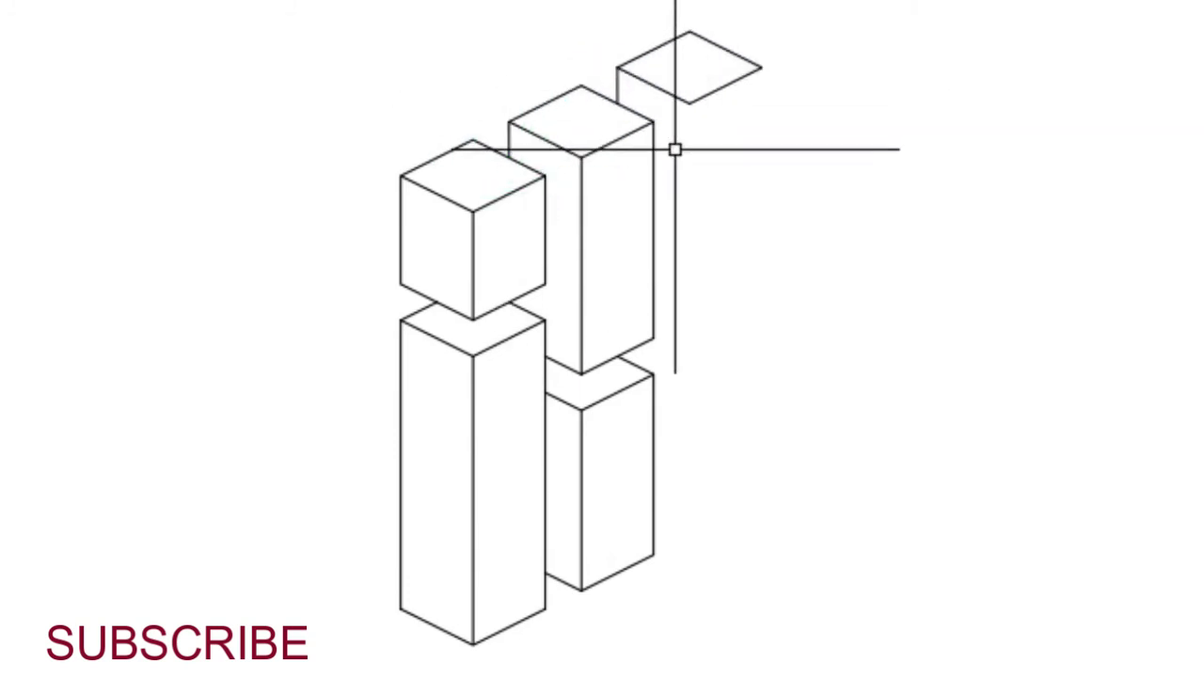
{"action": "type", "text": "C"}
Step: Copy the tall column's right edge under the new face and stretch it downward
{"action": "key", "text": "Return"}
{"action": "left_click", "coordinate": [653, 175]}
{"action": "key", "text": "Return"}
{"action": "left_click", "coordinate": [654, 122]}
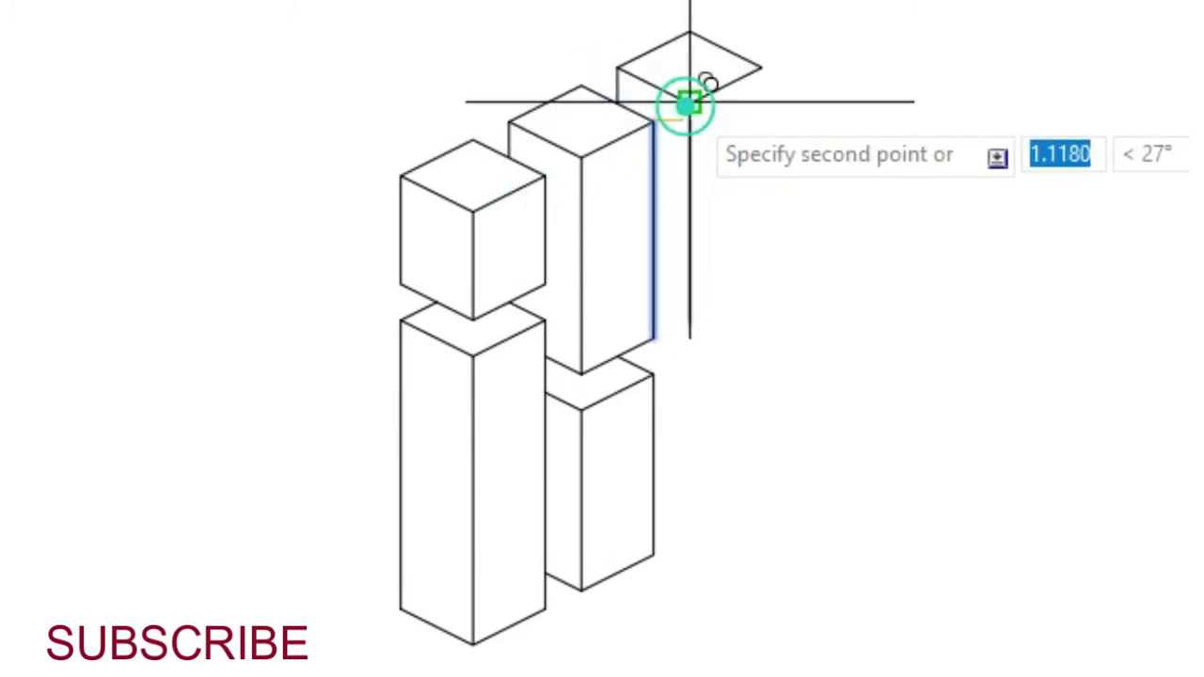
{"action": "left_click", "coordinate": [746, 73]}
{"action": "key", "text": "Return"}
{"action": "left_click", "coordinate": [691, 191]}
{"action": "left_click", "coordinate": [690, 318]}
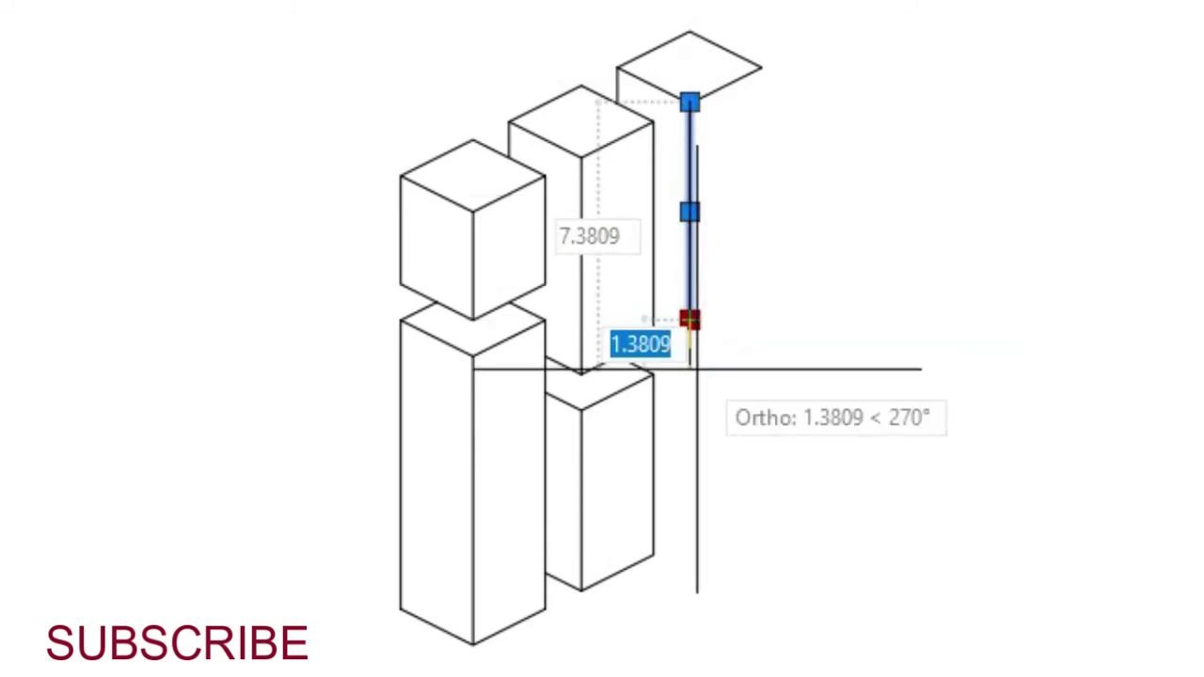
{"action": "left_click", "coordinate": [690, 391]}
{"action": "key", "text": "Escape"}
Step: Copy another box edge onto the new column and adjust its front edge end
{"action": "key", "text": "Return"}
{"action": "key", "text": "Return"}
{"action": "left_click", "coordinate": [578, 369]}
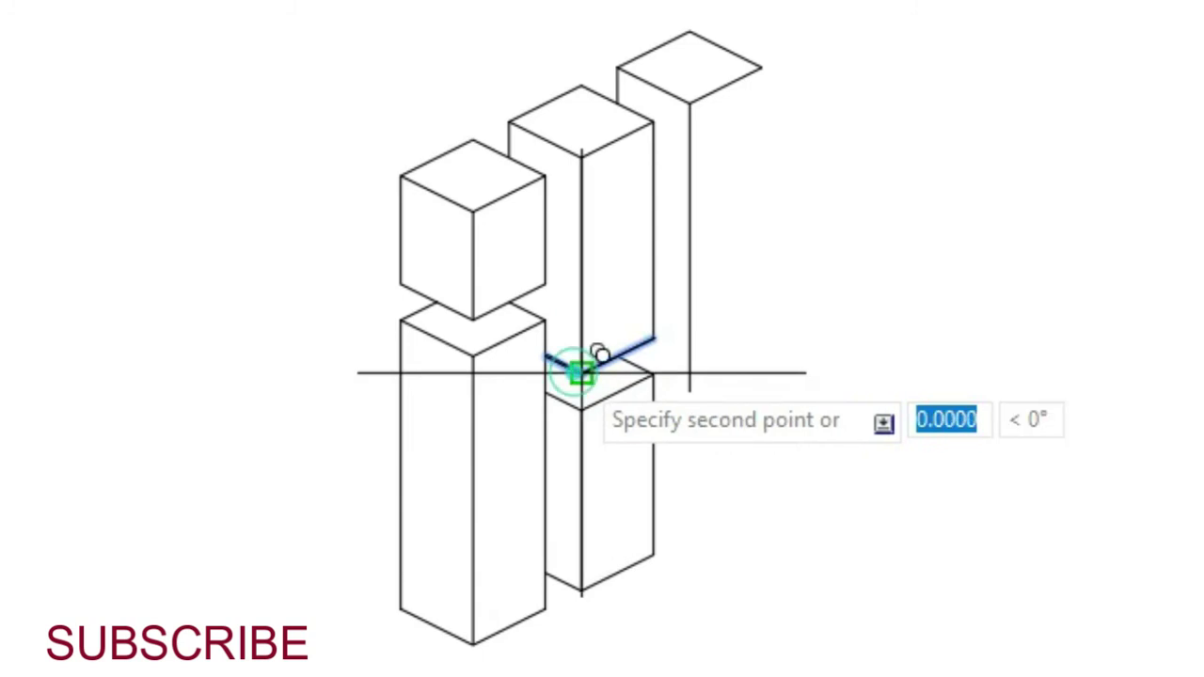
{"action": "left_click", "coordinate": [690, 390]}
{"action": "key", "text": "Return"}
{"action": "left_click", "coordinate": [691, 388]}
{"action": "left_click", "coordinate": [691, 390]}
{"action": "left_click", "coordinate": [671, 384]}
Step: Copy a diagonal edge to the new column's base and draw its right edge
{"action": "key", "text": "Return"}
{"action": "left_click", "coordinate": [690, 387]}
{"action": "left_click", "coordinate": [689, 428]}
{"action": "key", "text": "Return"}
{"action": "left_click", "coordinate": [763, 66]}
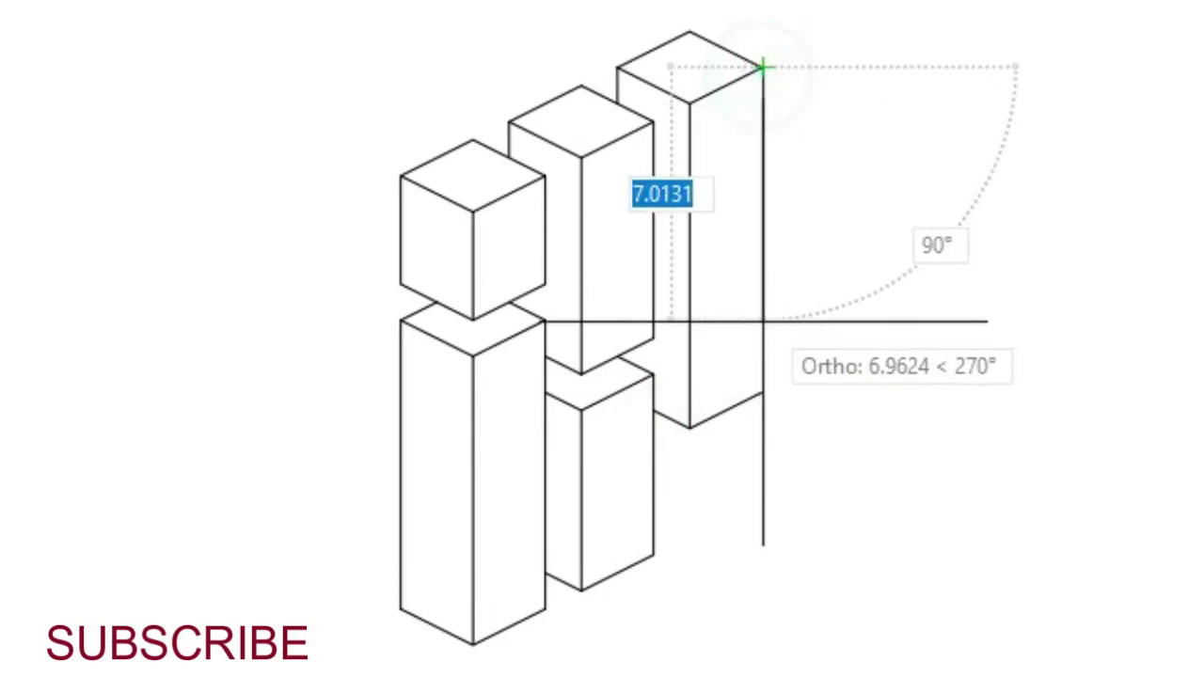
{"action": "left_click", "coordinate": [762, 393]}
{"action": "key", "text": "Return"}
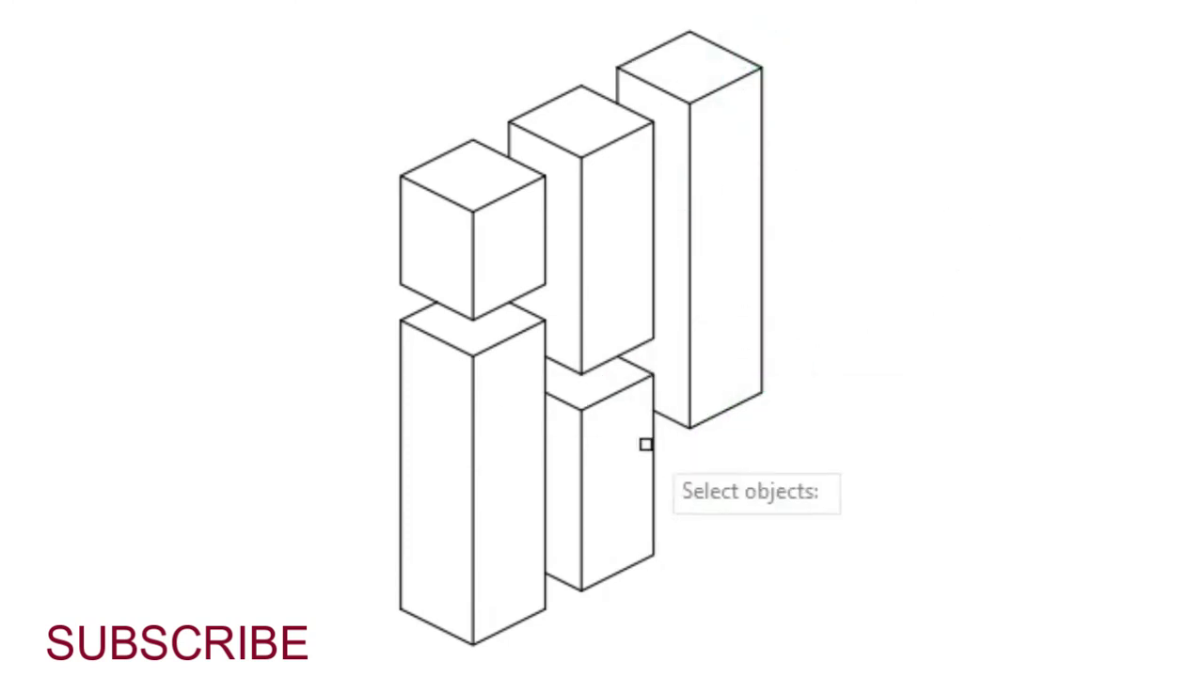
Step: Copy the two diagonal edges to the tallest column's base
{"action": "left_click", "coordinate": [597, 385]}
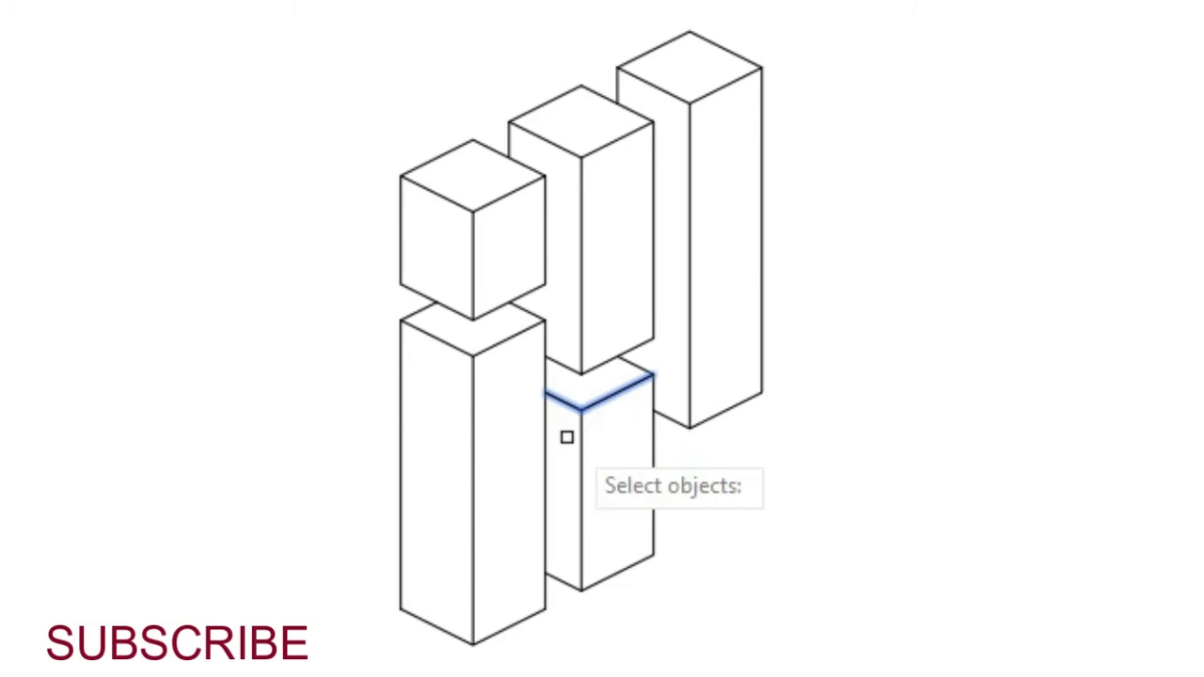
{"action": "key", "text": "Return"}
{"action": "left_click", "coordinate": [580, 373]}
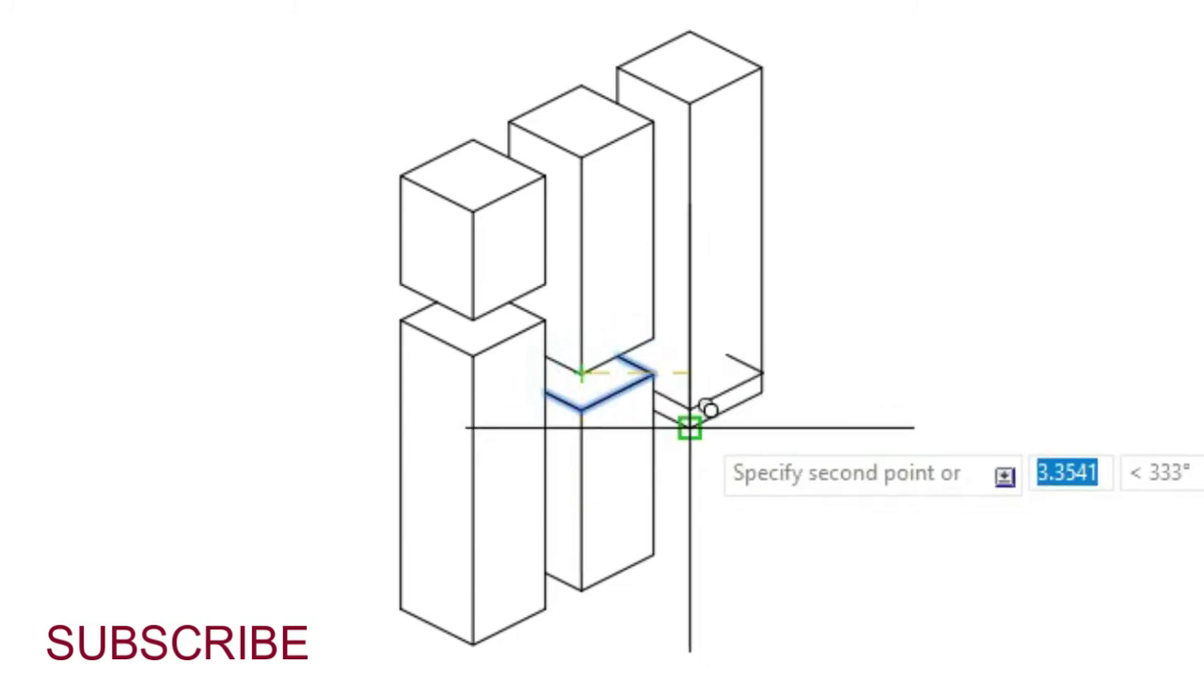
{"action": "left_click", "coordinate": [690, 428]}
{"action": "key", "text": "Return"}
Step: Draw the small box's vertical front edge below the copied face
{"action": "type", "text": "l"}
{"action": "key", "text": "Return"}
{"action": "left_click", "coordinate": [690, 461]}
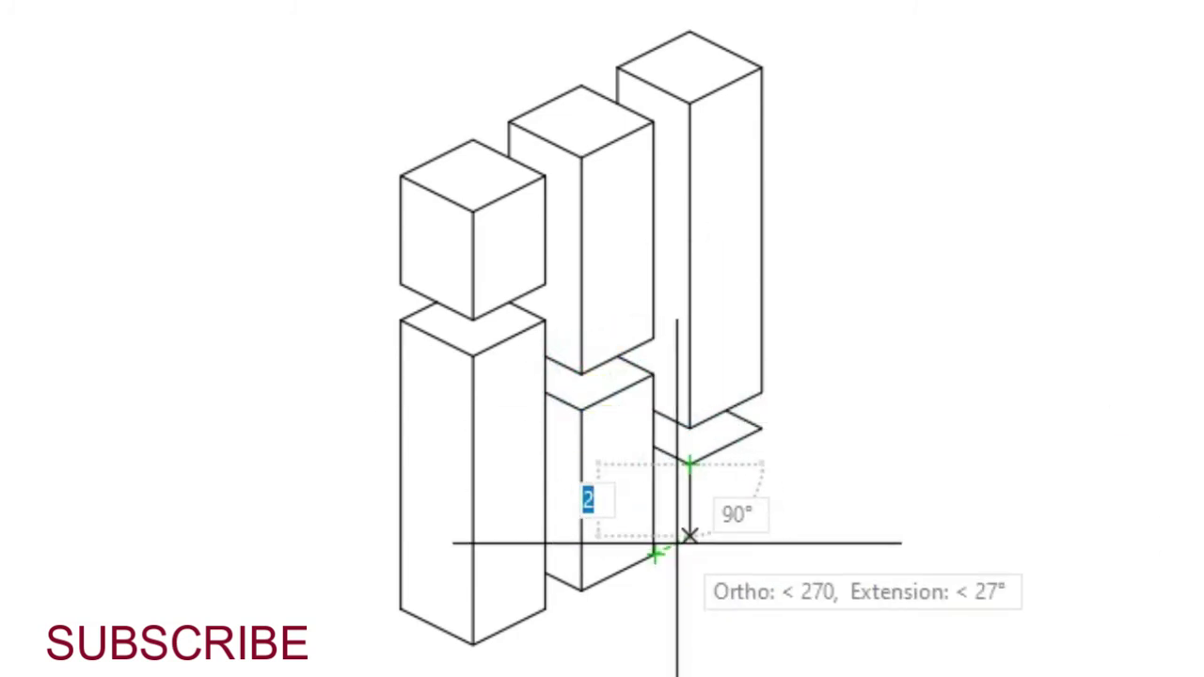
{"action": "left_click", "coordinate": [689, 536]}
{"action": "key", "text": "Return"}
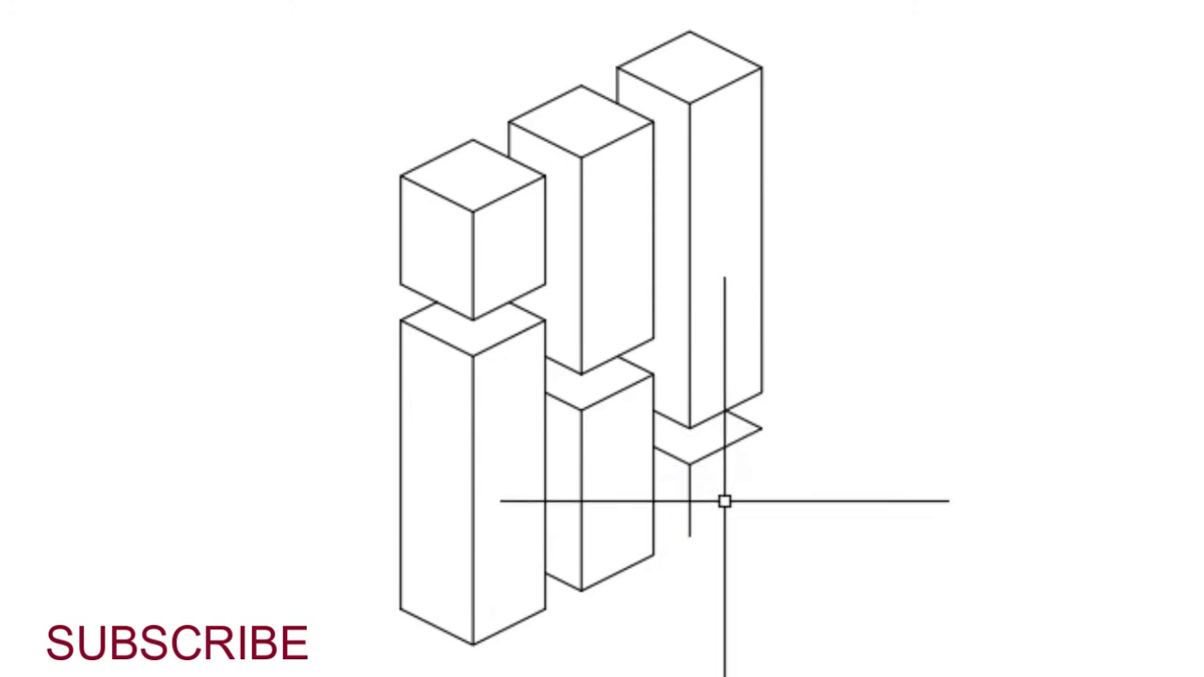
Step: Copy the middle box's bottom edge to the small box's bottom
{"action": "left_click", "coordinate": [636, 559]}
{"action": "key", "text": "Return"}
{"action": "left_click", "coordinate": [580, 587]}
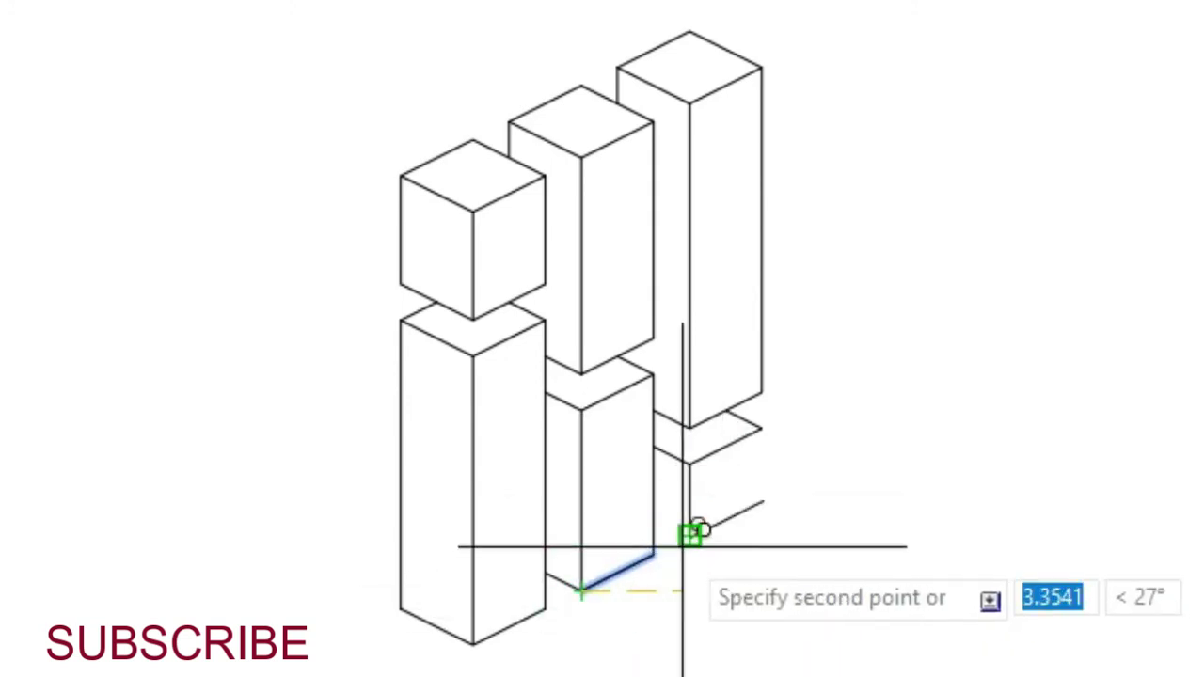
{"action": "left_click", "coordinate": [690, 536]}
{"action": "key", "text": "Return"}
{"action": "left_click", "coordinate": [666, 454]}
{"action": "key", "text": "Return"}
{"action": "left_click", "coordinate": [690, 461]}
{"action": "key", "text": "Escape"}
Step: Copy a diagonal edge as the small box's bottom edge and draw its right edge
{"action": "key", "text": "space"}
{"action": "left_click", "coordinate": [701, 475]}
{"action": "key", "text": "Return"}
{"action": "left_click", "coordinate": [690, 461]}
{"action": "left_click", "coordinate": [689, 536]}
{"action": "key", "text": "Return"}
{"action": "left_click", "coordinate": [762, 503]}
{"action": "left_click", "coordinate": [763, 428]}
{"action": "key", "text": "Return"}
Step: Draw a background rectangle around the whole drawing
{"action": "type", "text": "C"}
{"action": "key", "text": "Return"}
{"action": "left_click", "coordinate": [2, 2]}
{"action": "left_click", "coordinate": [1003, 595]}
Step: Fill the background rectangle with a cyan solid hatch
{"action": "left_click", "coordinate": [819, 6]}
{"action": "left_click", "coordinate": [780, 201]}
{"action": "left_click", "coordinate": [1176, 160]}
{"action": "key", "text": "Return"}
Step: Start a line at the left column's bottom
{"action": "key", "text": "l"}
{"action": "key", "text": "Return"}
{"action": "left_click", "coordinate": [473, 642]}
Step: Draw a divider edge up the left column from its bottom
{"action": "left_click", "coordinate": [402, 610]}
{"action": "left_click", "coordinate": [402, 320]}
{"action": "key", "text": "Return"}
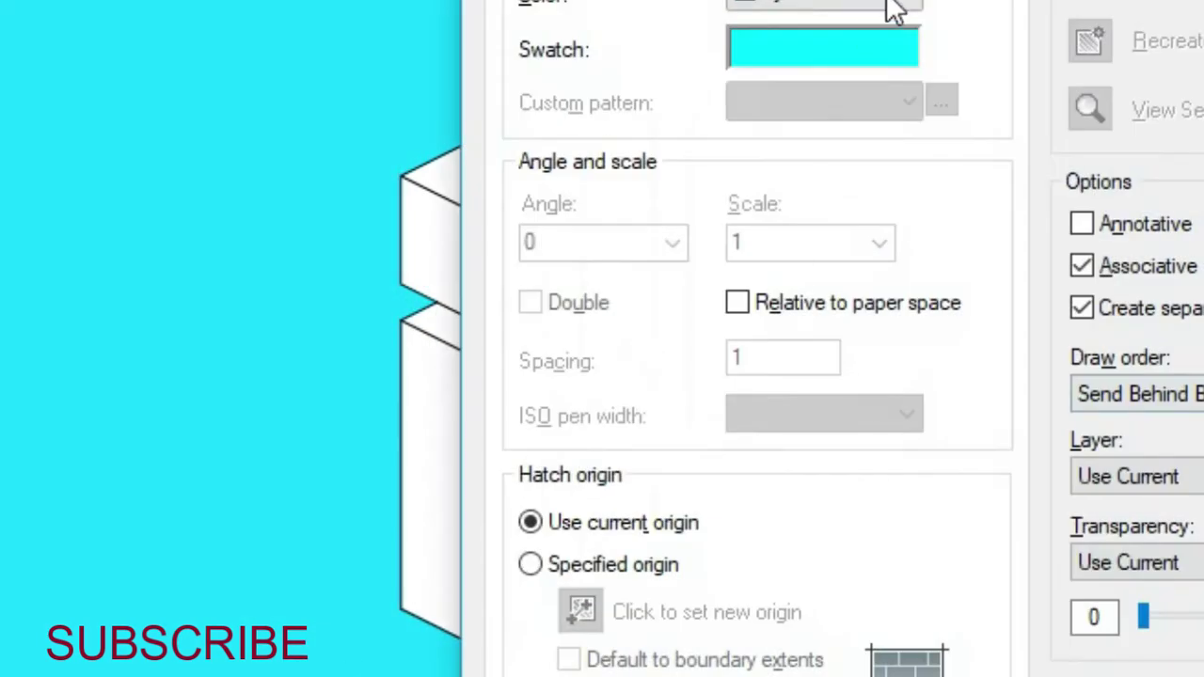
Step: Hatch one side face of each of the six boxes solid black
{"action": "left_click", "coordinate": [825, 41]}
{"action": "left_click", "coordinate": [1081, 27]}
{"action": "left_click", "coordinate": [445, 411]}
{"action": "left_click", "coordinate": [508, 249]}
{"action": "left_click", "coordinate": [586, 255]}
{"action": "left_click", "coordinate": [564, 479]}
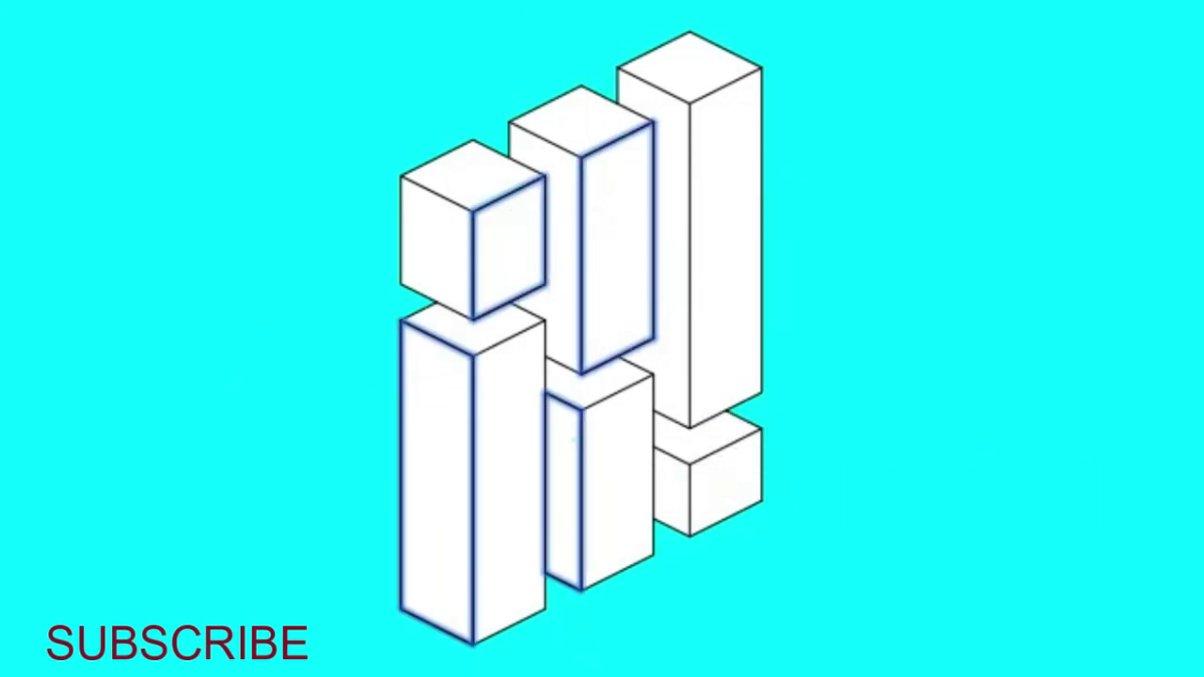
{"action": "left_click", "coordinate": [714, 260]}
{"action": "left_click", "coordinate": [667, 458]}
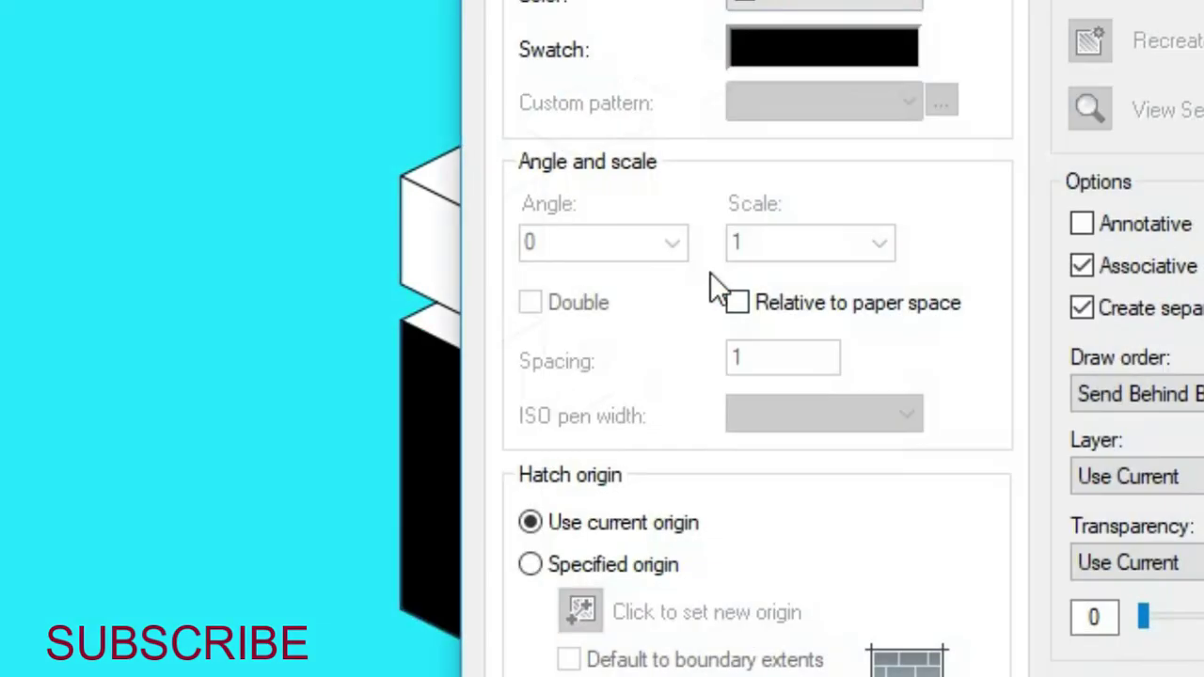
Step: Hatch three remaining side faces with index colour 160 blue
{"action": "left_click", "coordinate": [908, 11]}
{"action": "left_click", "coordinate": [740, 317]}
{"action": "left_click", "coordinate": [809, 111]}
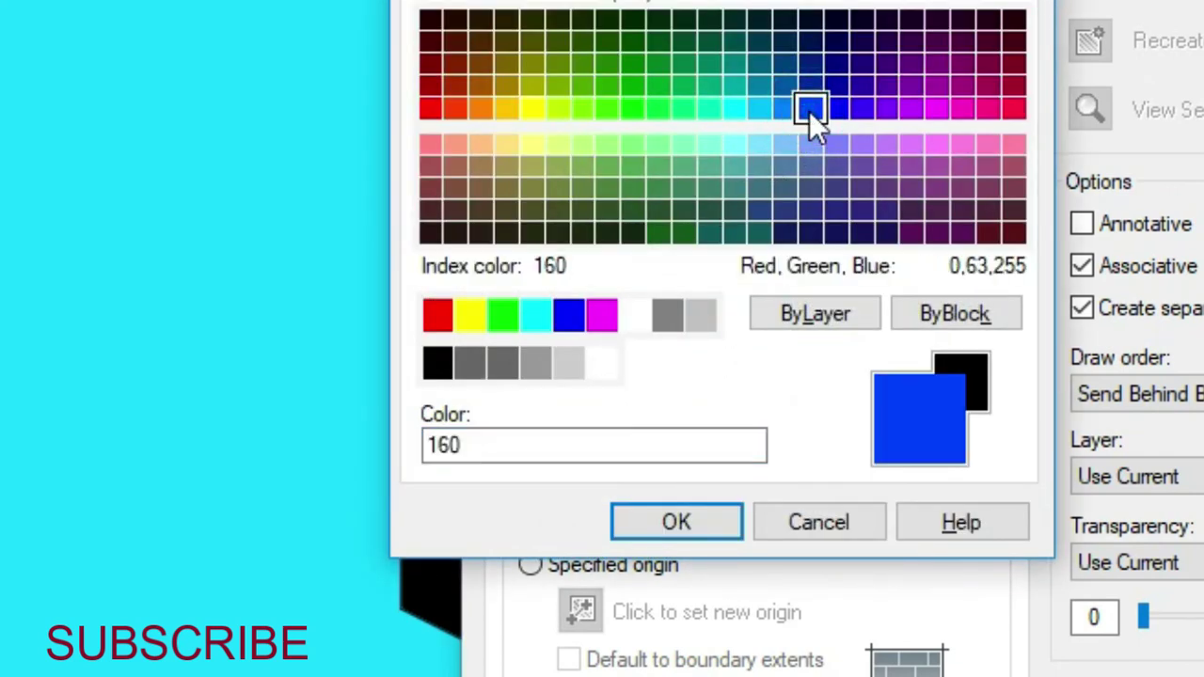
{"action": "left_click", "coordinate": [670, 523]}
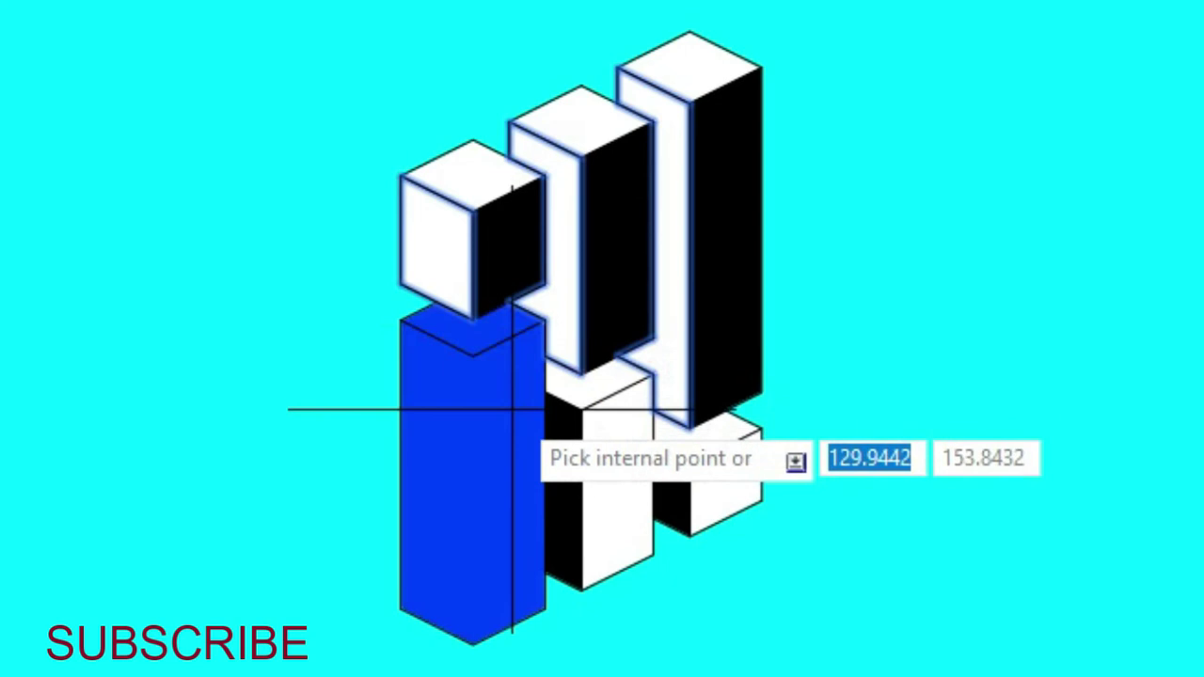
{"action": "left_click", "coordinate": [519, 424]}
{"action": "left_click", "coordinate": [583, 492]}
{"action": "left_click", "coordinate": [686, 503]}
{"action": "key", "text": "Return"}
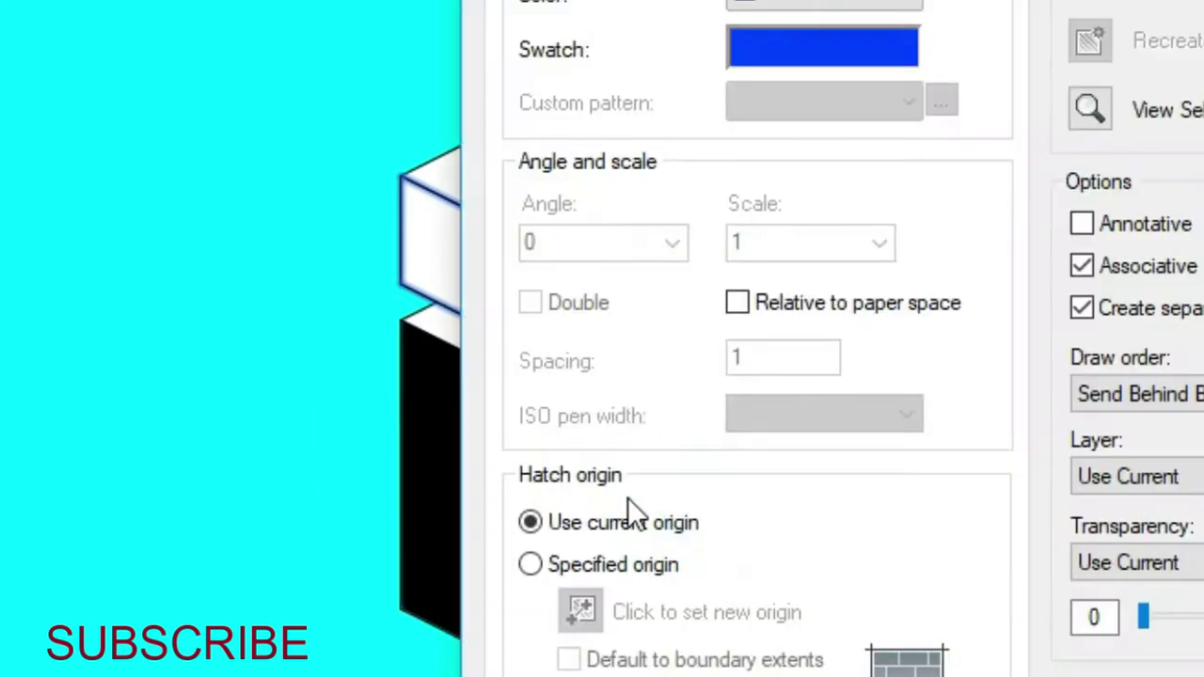
{"action": "key", "text": "Return"}
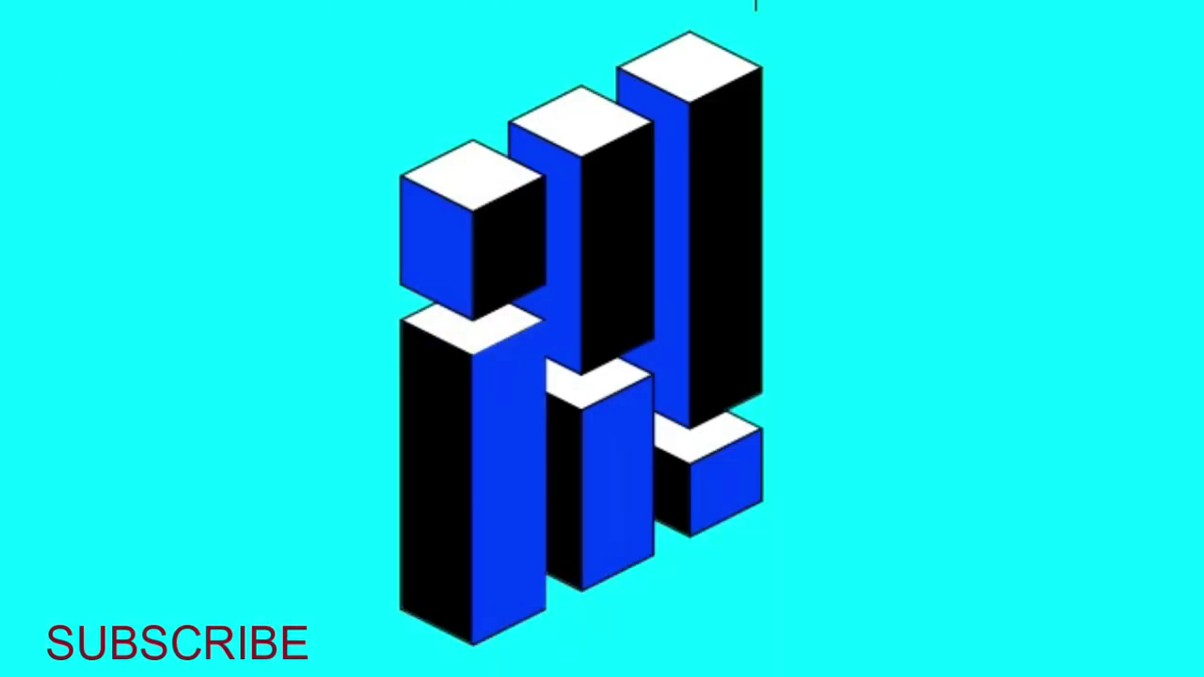